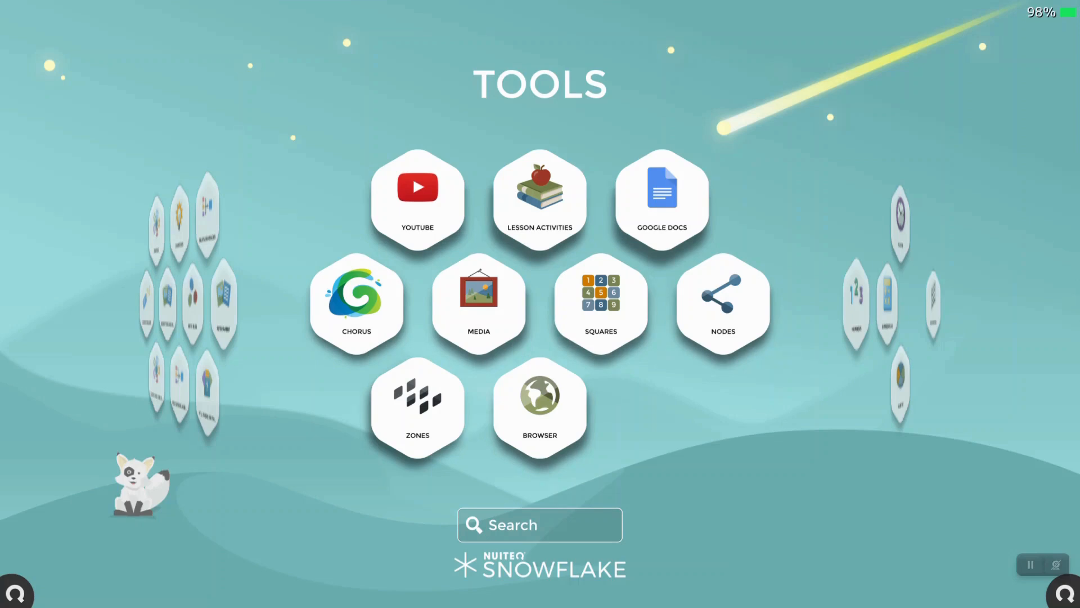
# Open Lesson Activities and view the downloaded activities before returning to the Snowflake community lesson activities.
pyautogui.click(540, 199)
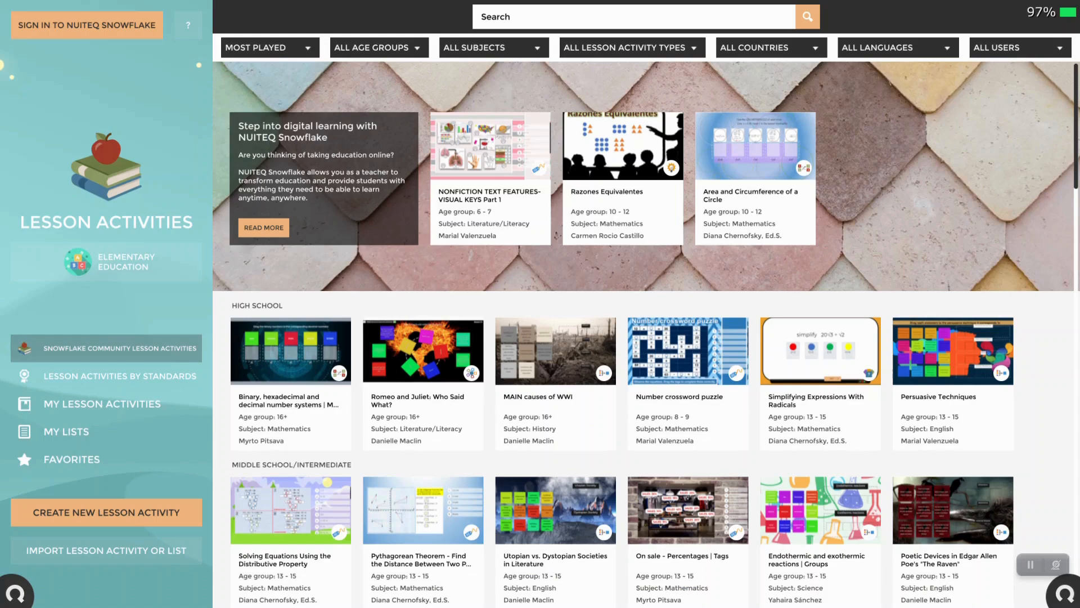
pyautogui.click(103, 404)
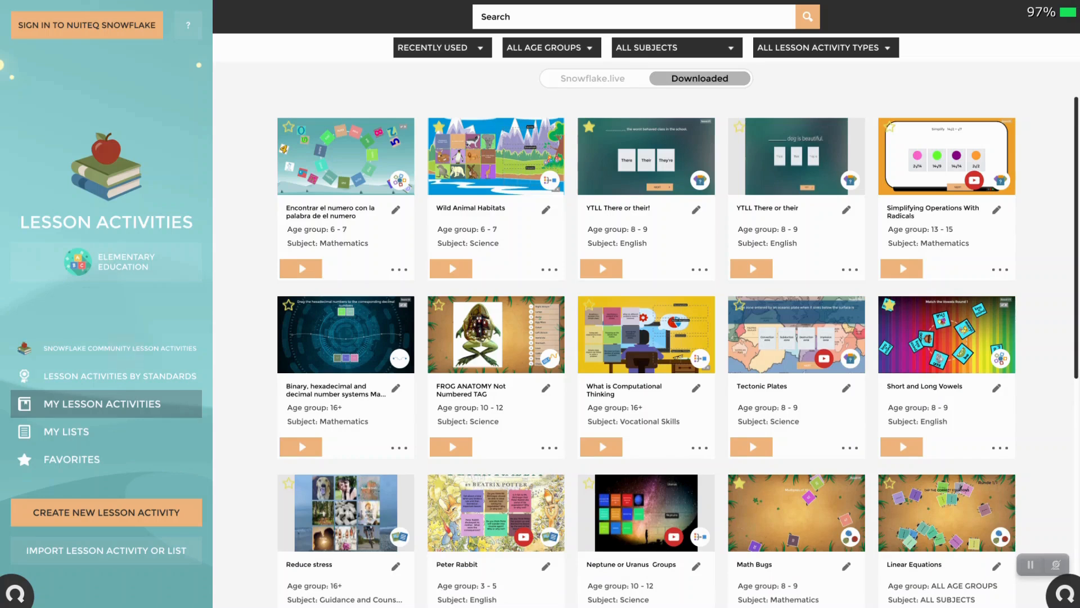
pyautogui.click(106, 348)
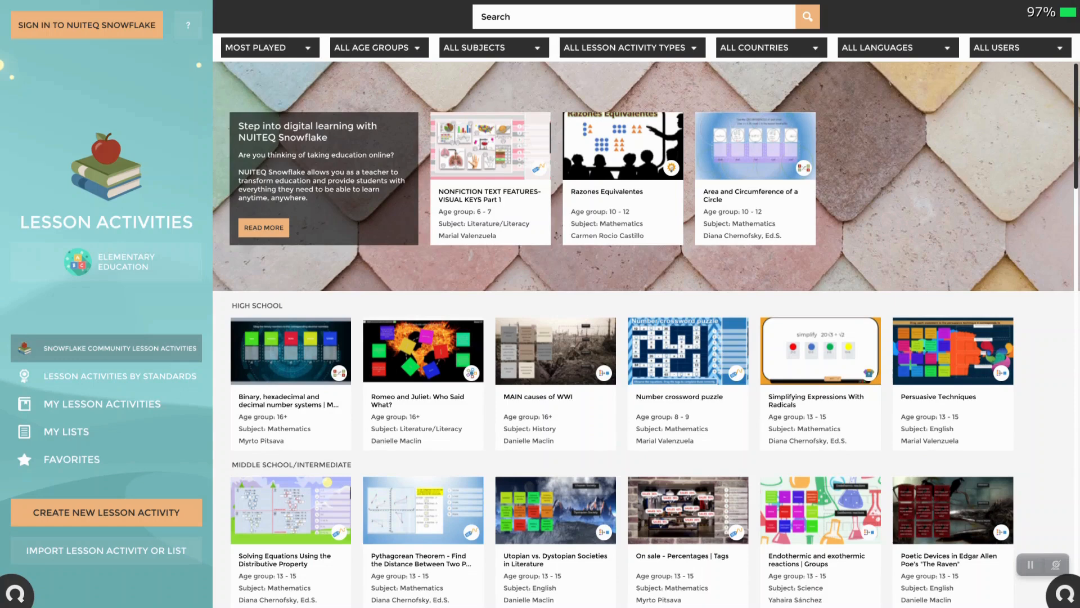
# Filter the community lesson activities to age group 6 - 7 and the subject Mathematics.
pyautogui.click(403, 47)
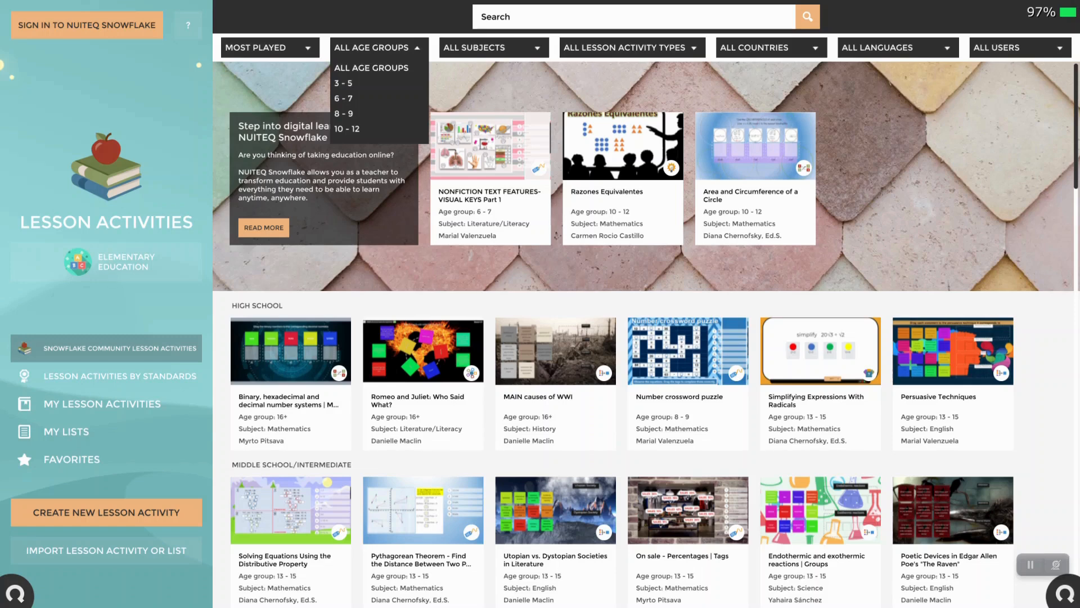
pyautogui.click(344, 97)
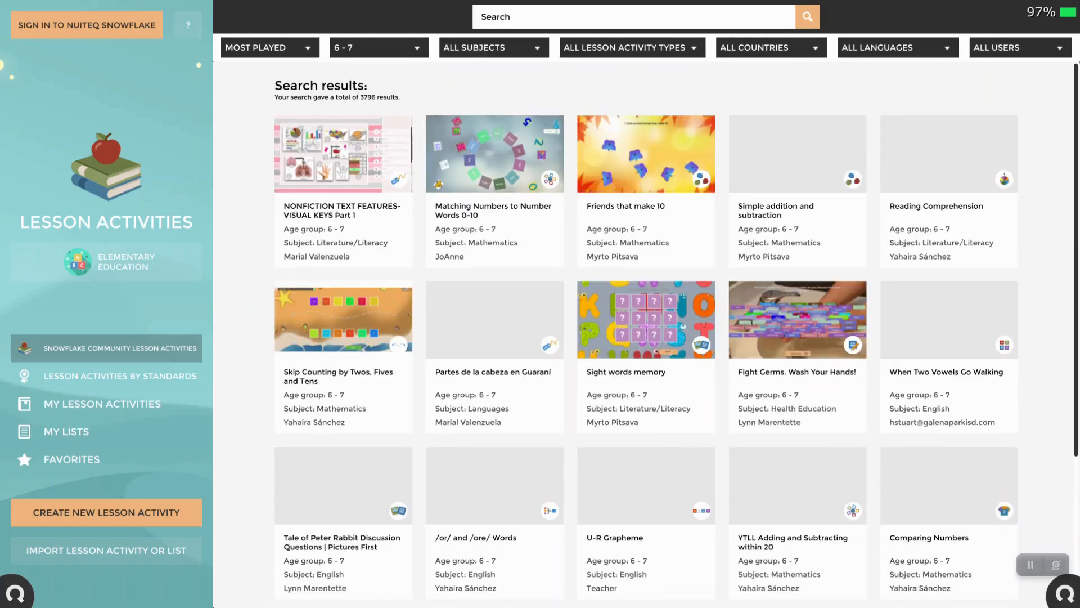
pyautogui.click(475, 47)
pyautogui.click(471, 98)
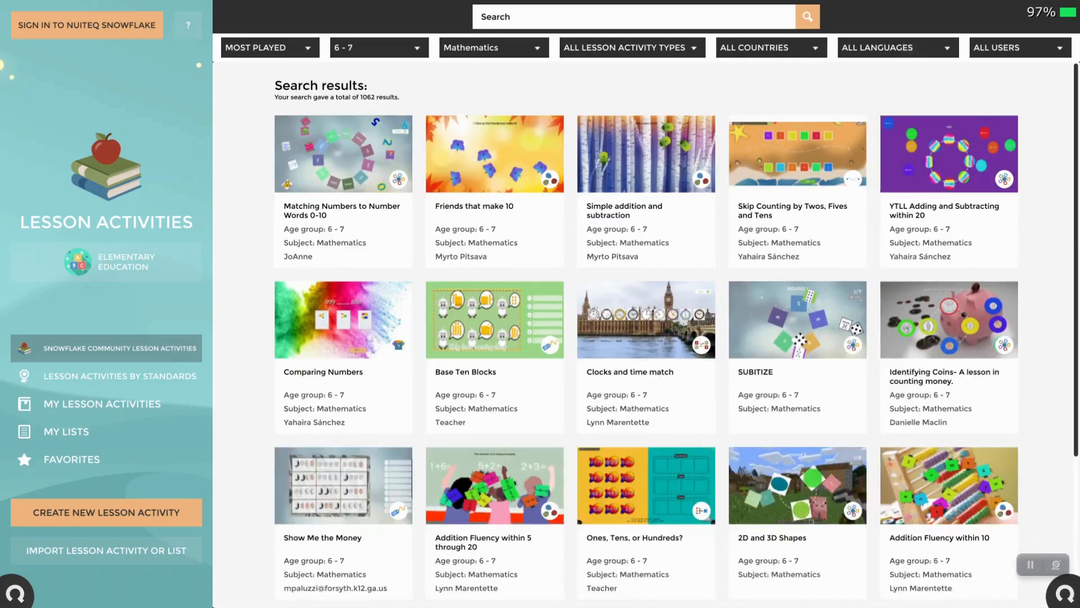
# Filter the activities by language, trying Español before setting it to English.
pyautogui.click(899, 48)
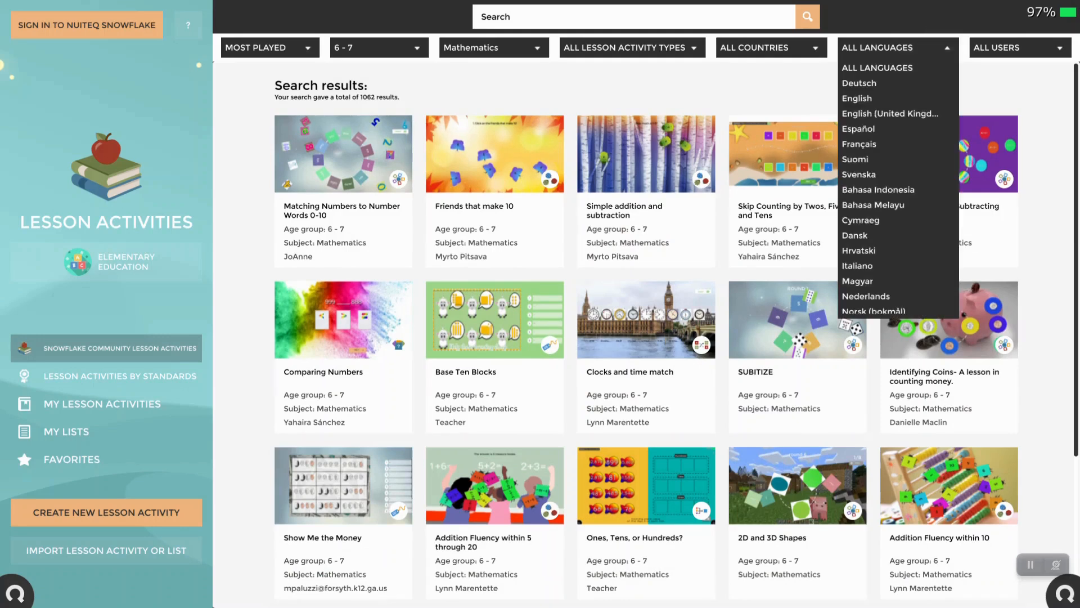
pyautogui.click(858, 129)
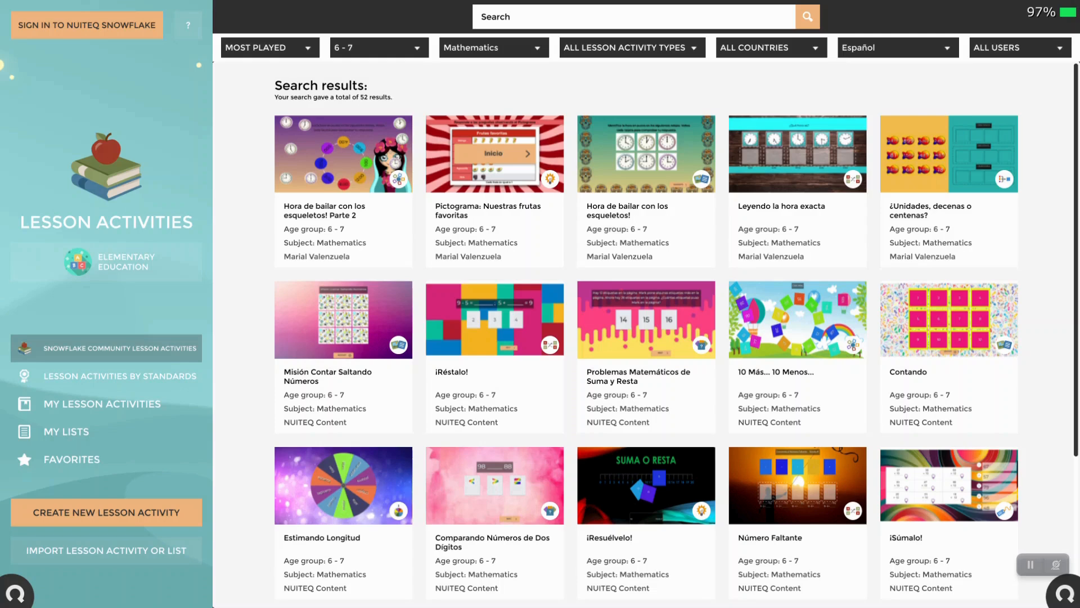
pyautogui.click(930, 48)
pyautogui.click(861, 99)
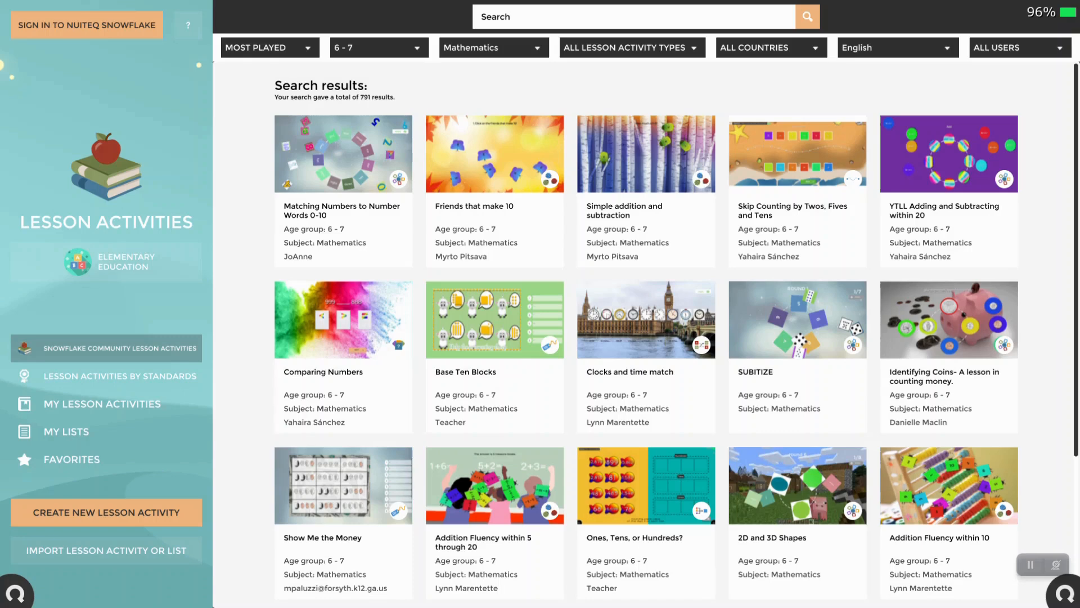
# Play Matching Numbers to Number Words 0-10, matching 3 to "three" and trying 10 on "seven" before removing it.
pyautogui.click(343, 163)
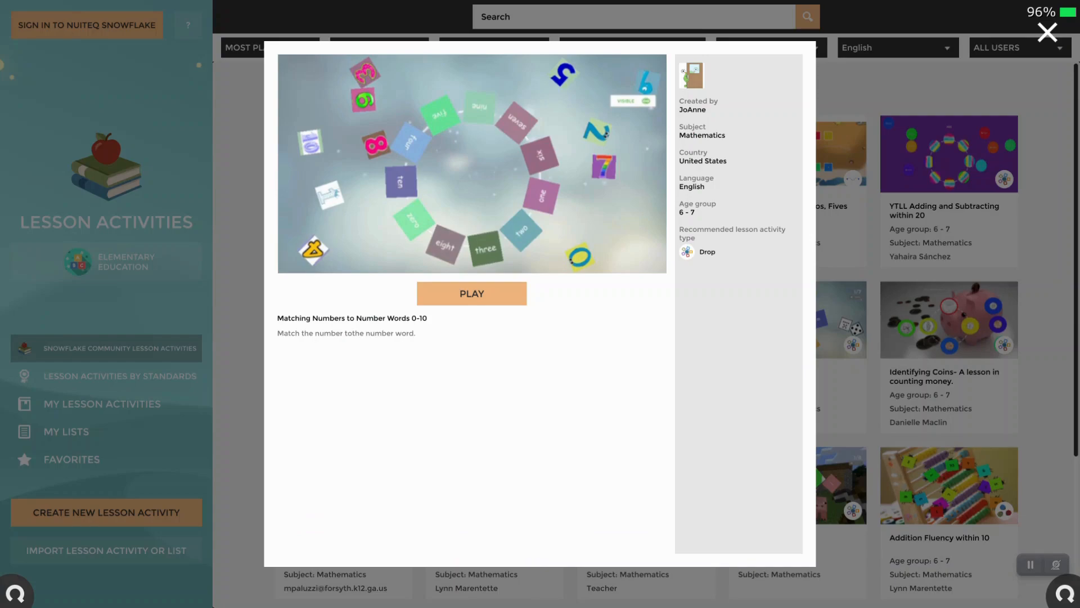
pyautogui.click(472, 293)
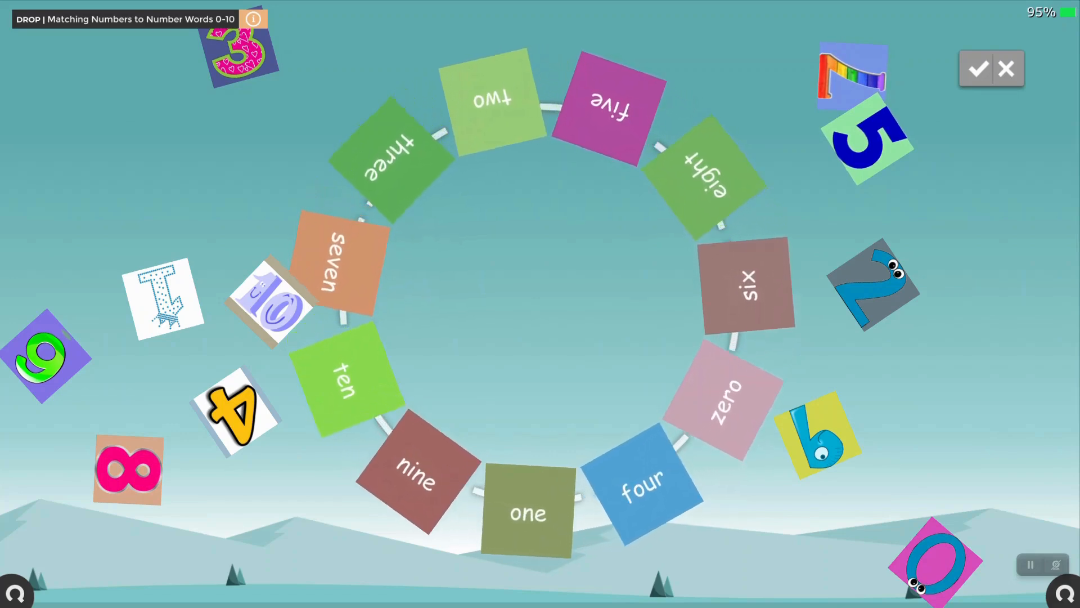
pyautogui.moveTo(239, 47); pyautogui.dragTo(356, 164)
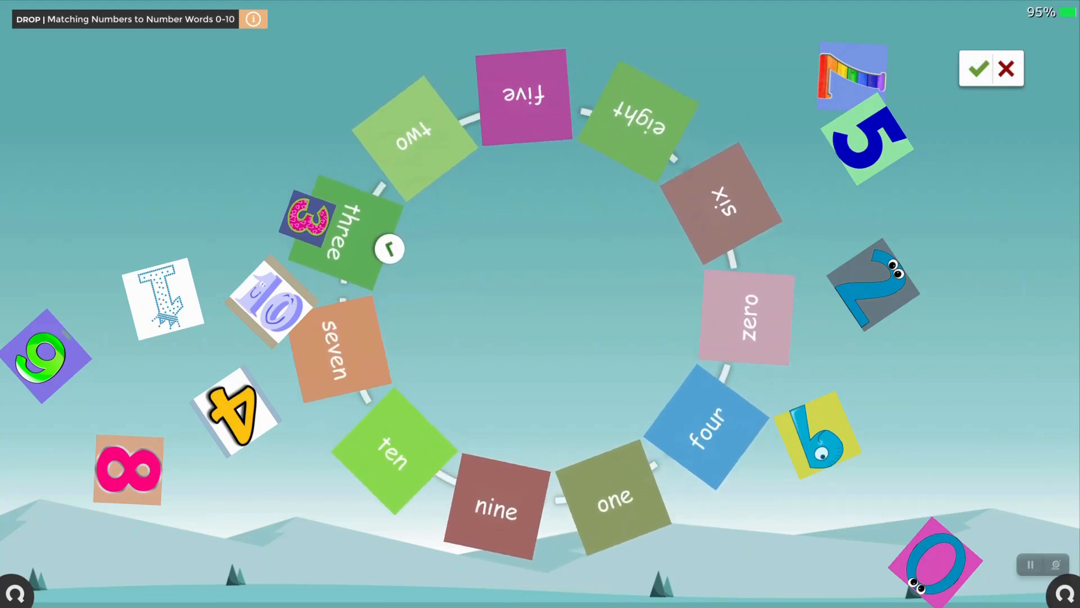
pyautogui.moveTo(270, 303); pyautogui.dragTo(315, 382)
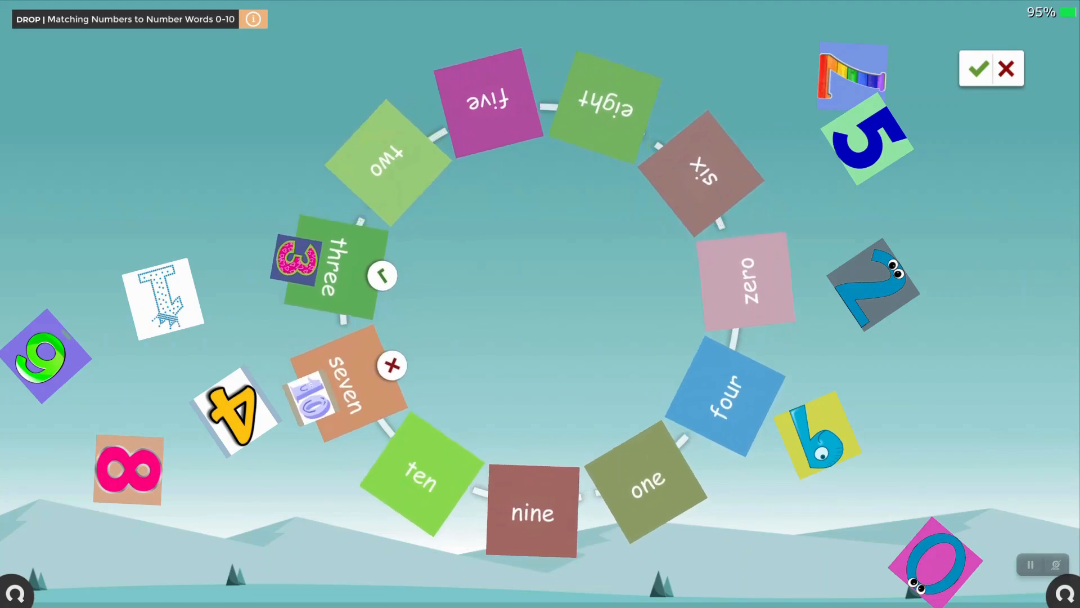
pyautogui.moveTo(315, 409); pyautogui.dragTo(154, 206)
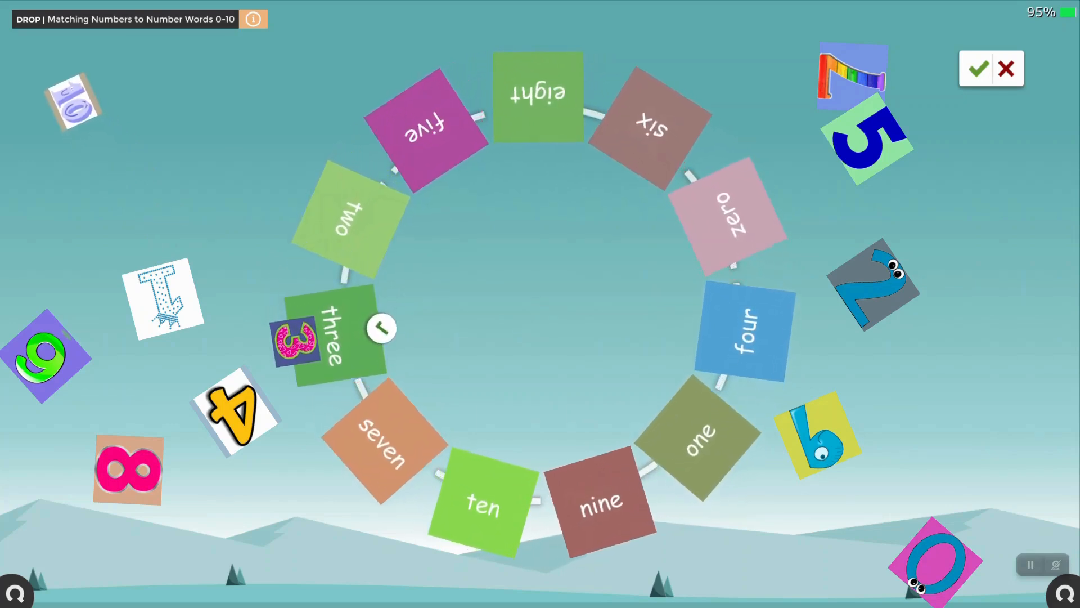
# Return to the lesson activities home and play the downloaded copy of Matching Numbers to Number Words 0-10.
pyautogui.click(15, 594)
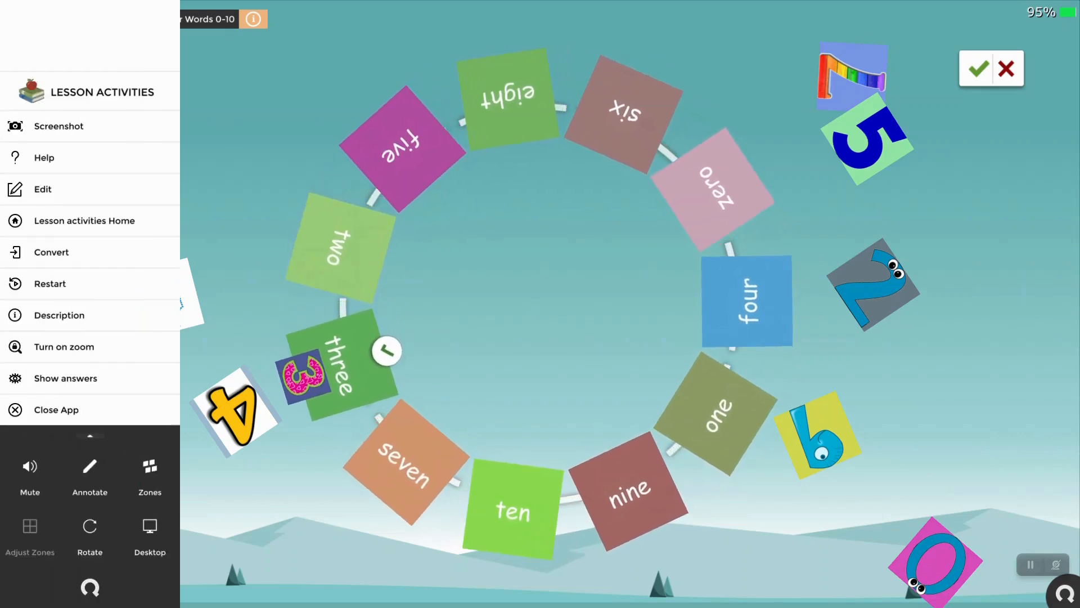
pyautogui.click(56, 221)
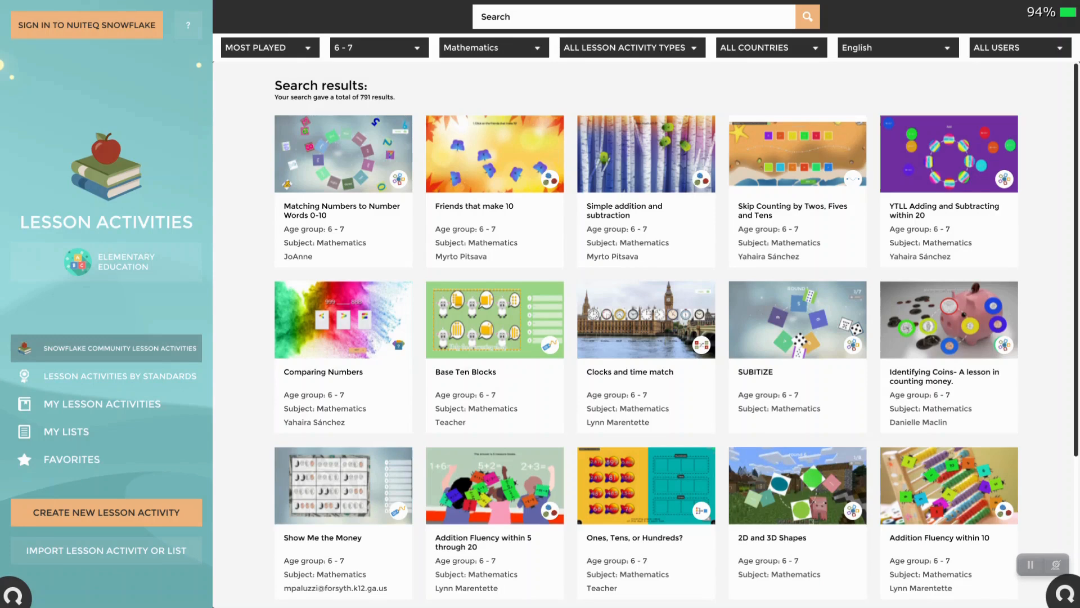
pyautogui.click(102, 404)
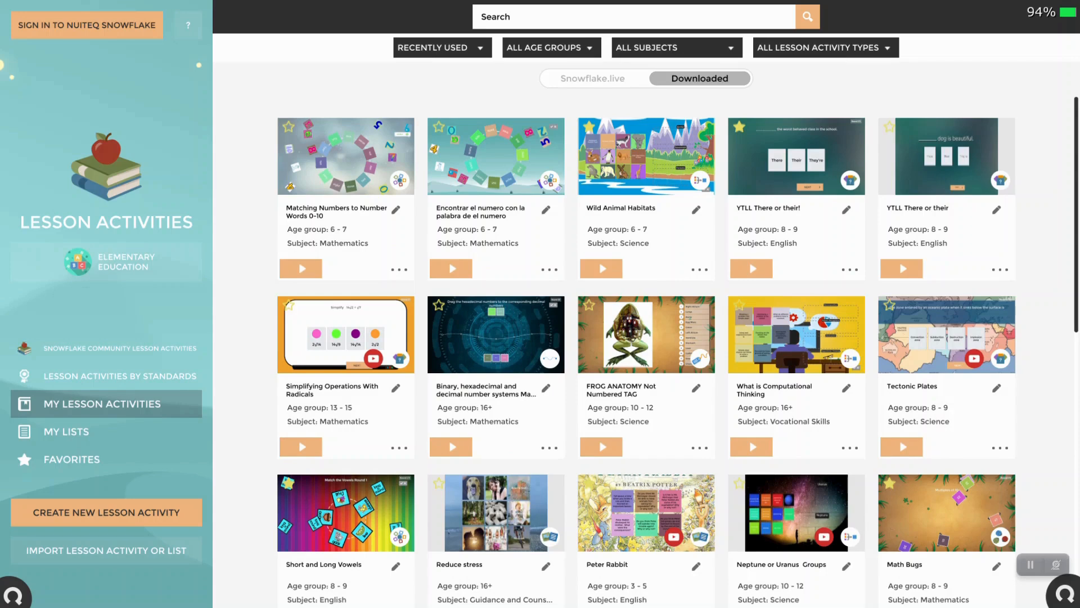
pyautogui.click(301, 270)
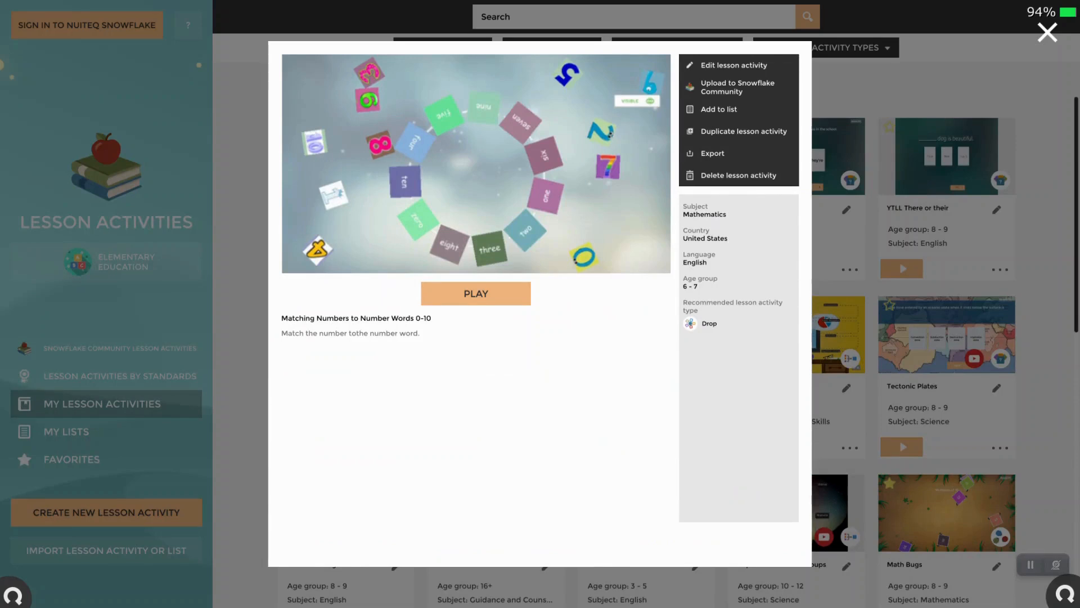
pyautogui.click(476, 299)
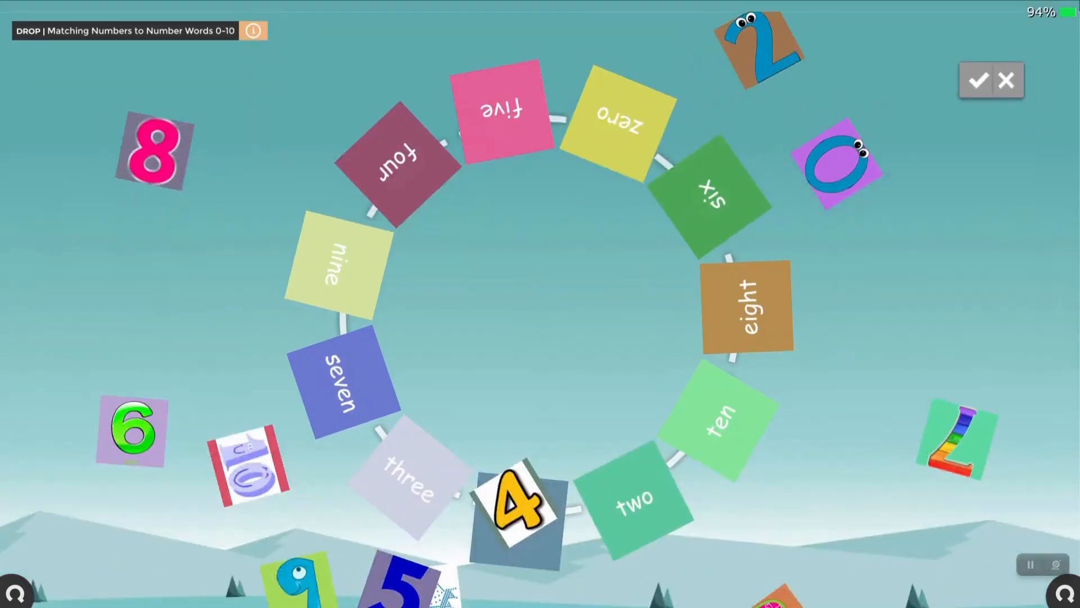
# Open the running lesson activity for editing and clear its lesson activity name.
pyautogui.click(15, 593)
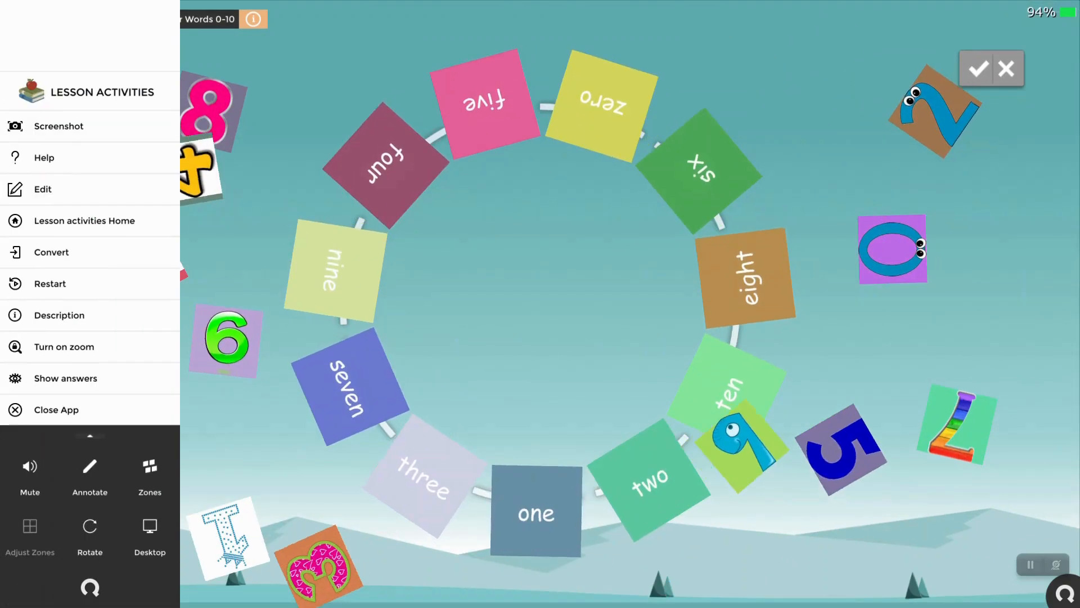
pyautogui.click(83, 221)
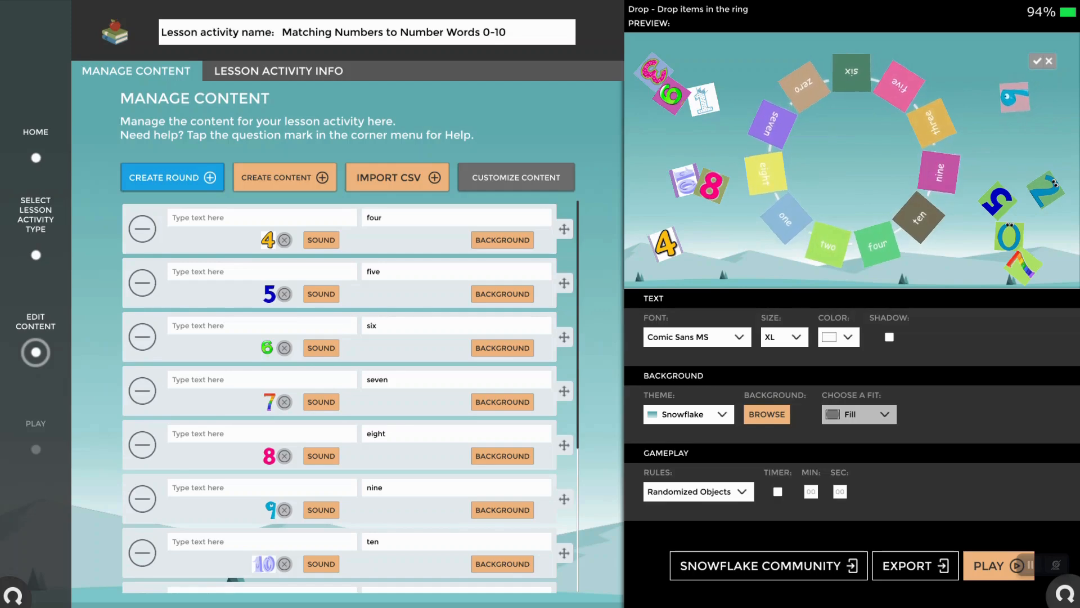
pyautogui.click(508, 8)
pyautogui.click(507, 32)
pyautogui.press('BackSpace')
pyautogui.press('BackSpace')
pyautogui.press('BackSpace')
pyautogui.press('BackSpace')
pyautogui.press('BackSpace')
pyautogui.press('BackSpace')
pyautogui.press('BackSpace')
pyautogui.press('BackSpace')
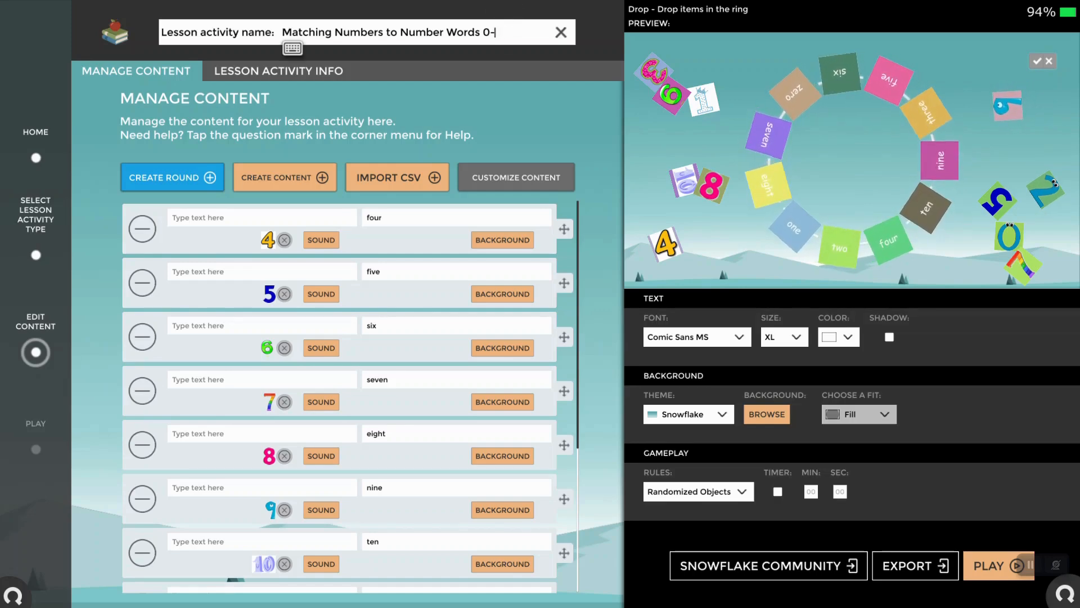
pyautogui.press('BackSpace')
pyautogui.press('BackSpace')
pyautogui.press('BackSpace')
pyautogui.press('BackSpace')
pyautogui.press('BackSpace')
pyautogui.press('BackSpace')
pyautogui.press('BackSpace')
pyautogui.press('BackSpace')
pyautogui.press('BackSpace')
pyautogui.press('BackSpace')
pyautogui.press('BackSpace')
pyautogui.press('BackSpace')
pyautogui.press('BackSpace')
pyautogui.press('BackSpace')
pyautogui.press('BackSpace')
pyautogui.press('BackSpace')
pyautogui.press('BackSpace')
pyautogui.press('BackSpace')
pyautogui.press('BackSpace')
pyautogui.press('BackSpace')
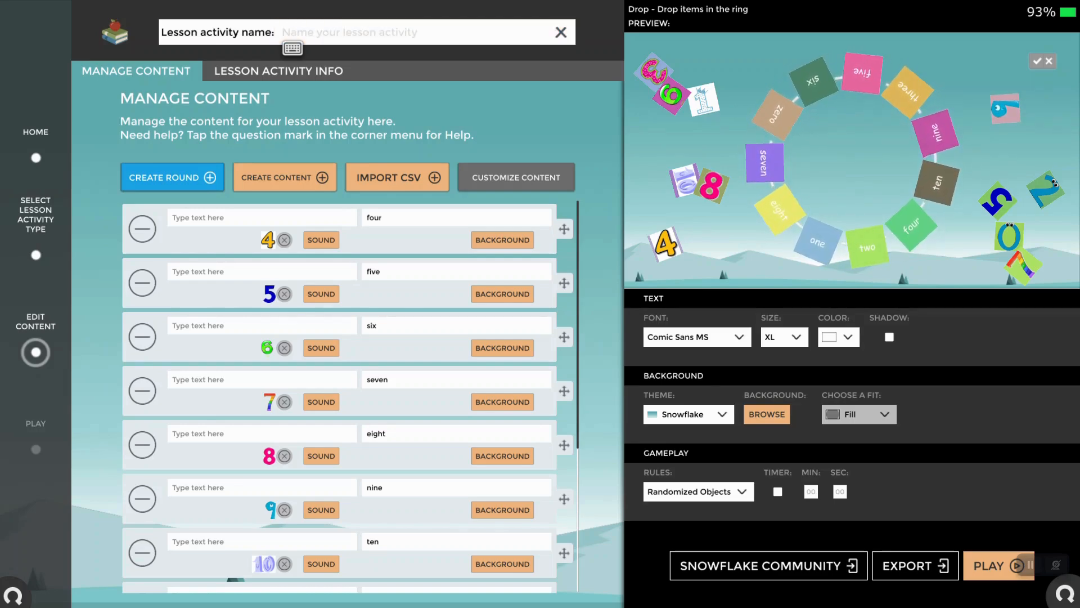
# Replace the word "four" paired with the number 4 with "cuatro".
pyautogui.click(439, 218)
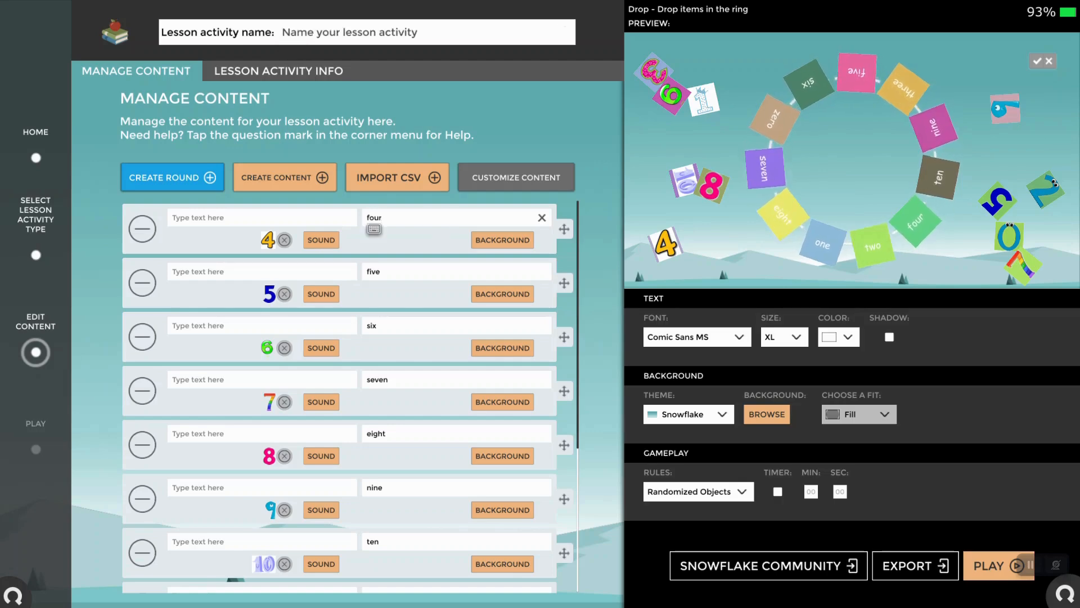
pyautogui.press('BackSpace')
pyautogui.press('BackSpace')
pyautogui.press('BackSpace')
pyautogui.press('BackSpace')
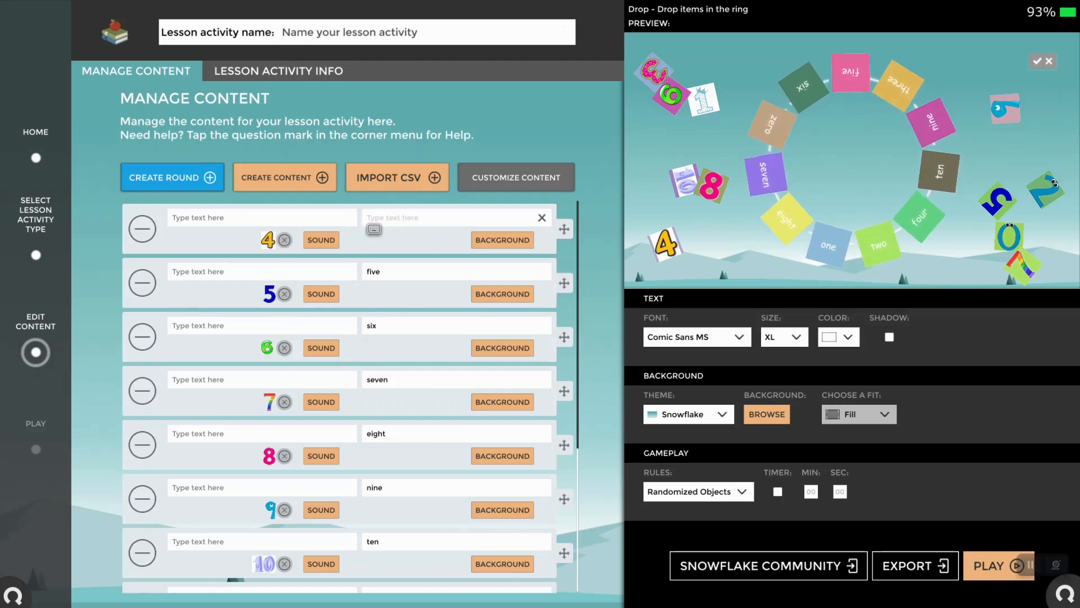
pyautogui.write('cuatro')
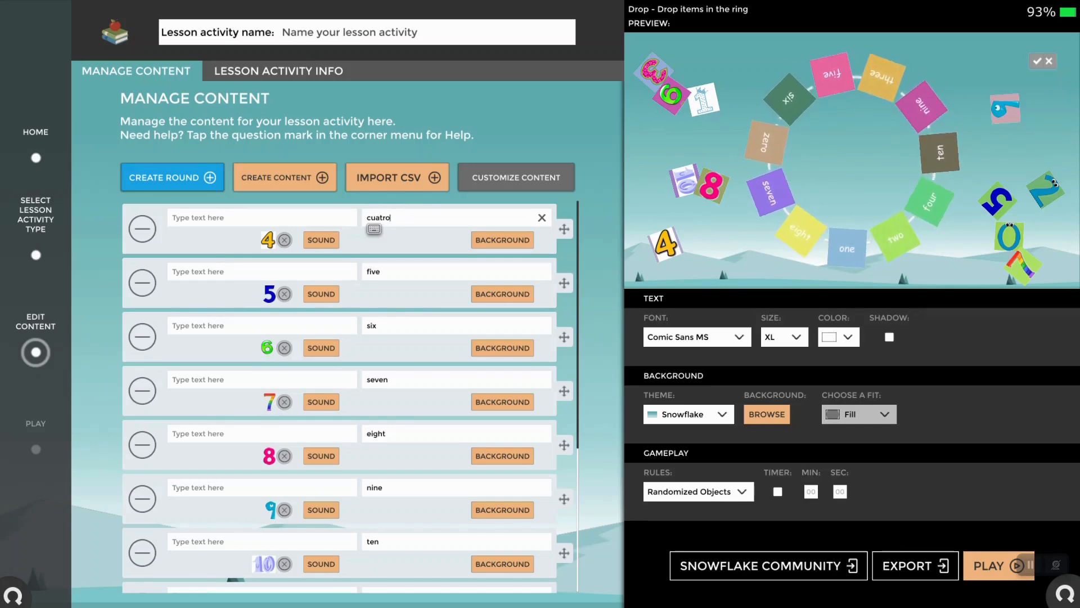
# Move the "nine" content row above the "eight" row.
pyautogui.moveTo(564, 499); pyautogui.dragTo(564, 406)
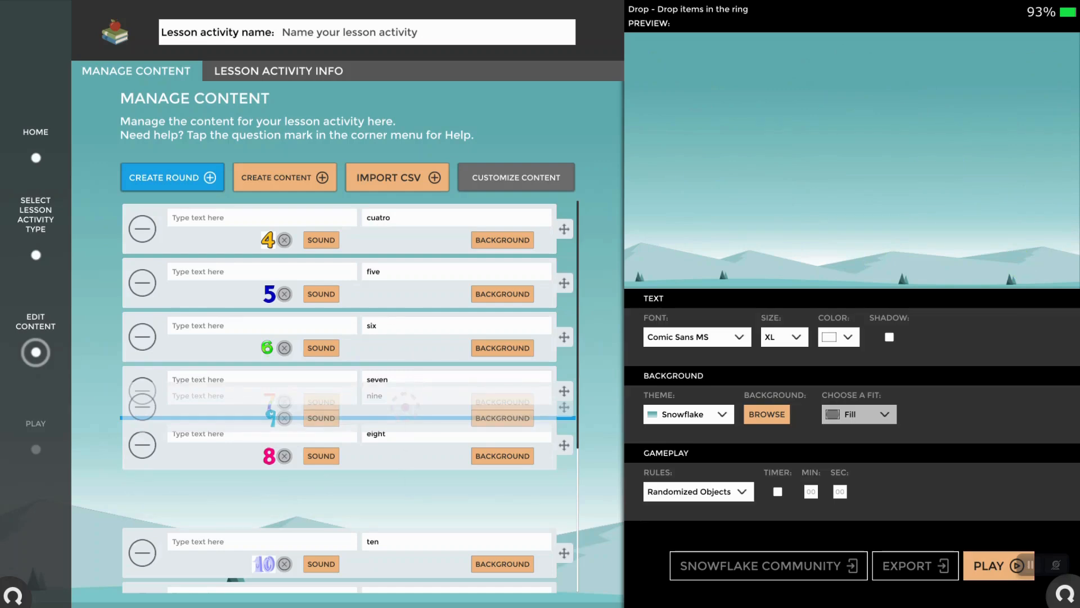
pyautogui.moveTo(405, 407); pyautogui.dragTo(405, 407)
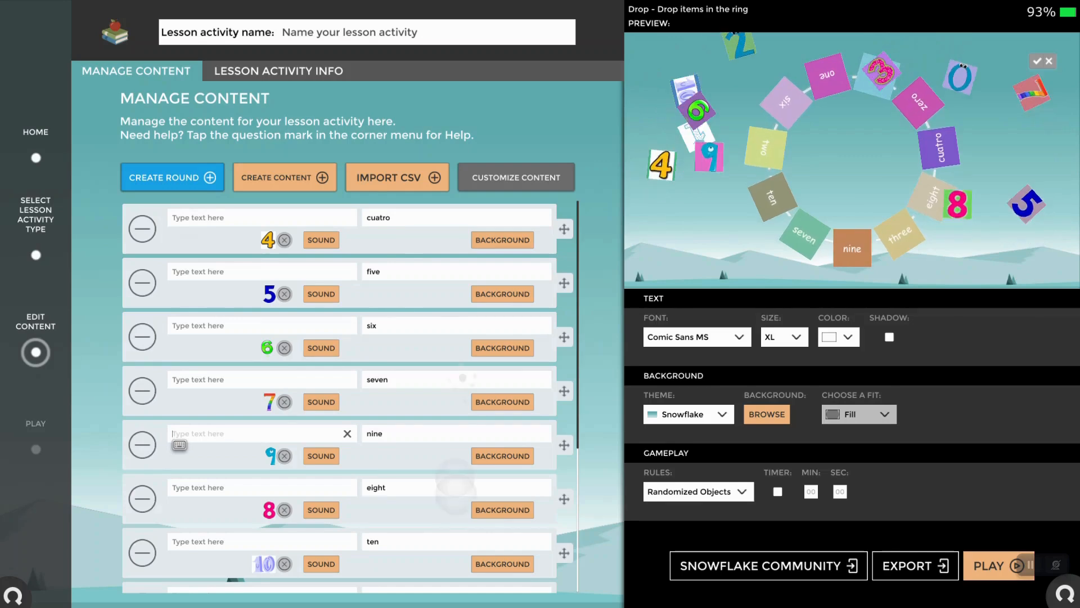
# Review the remaining content rows and the customize content settings, returning to the content list.
pyautogui.moveTo(418, 488); pyautogui.dragTo(419, 343)
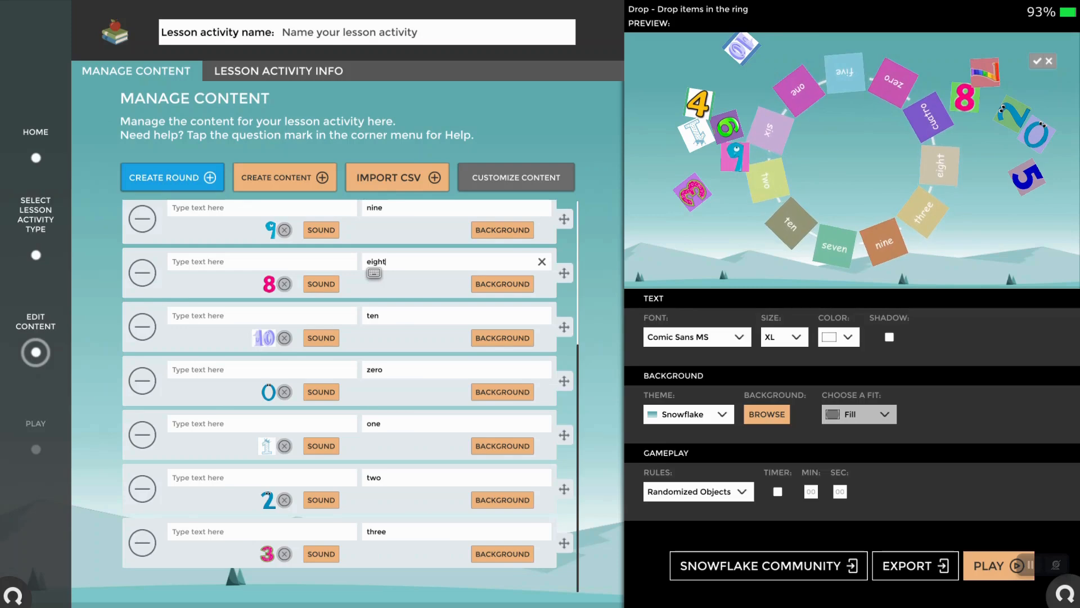
pyautogui.click(504, 178)
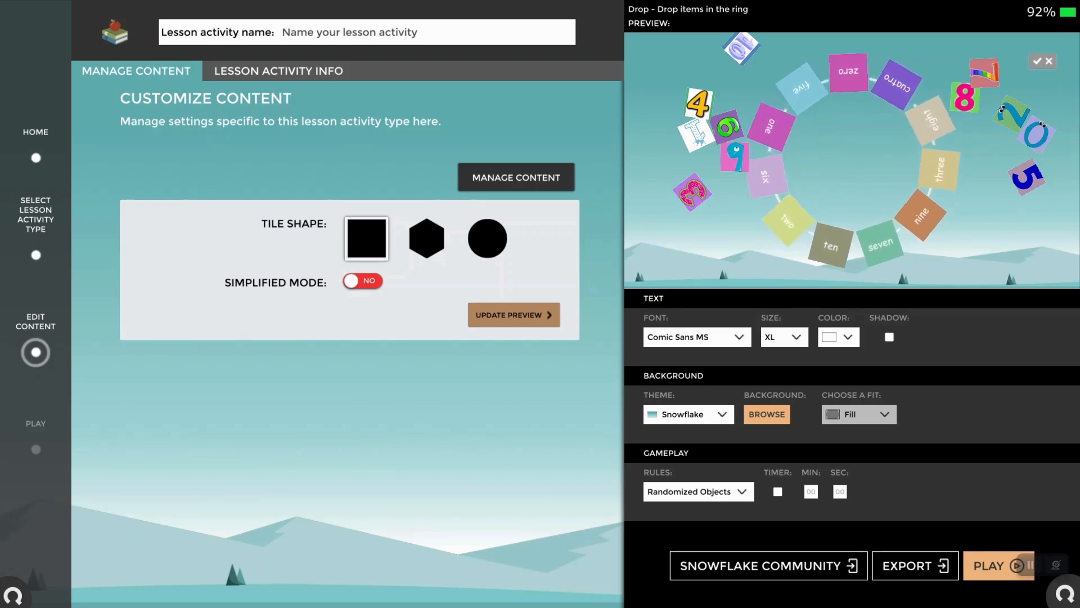
pyautogui.click(516, 177)
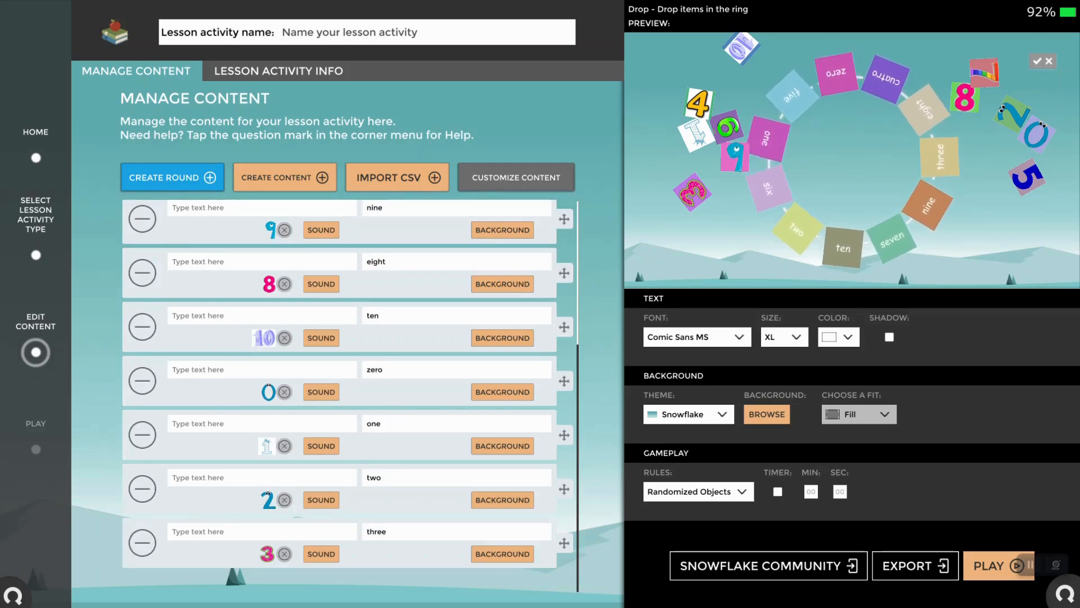
# Show the on-screen keyboard for the "one" text field and close it again.
pyautogui.click(374, 429)
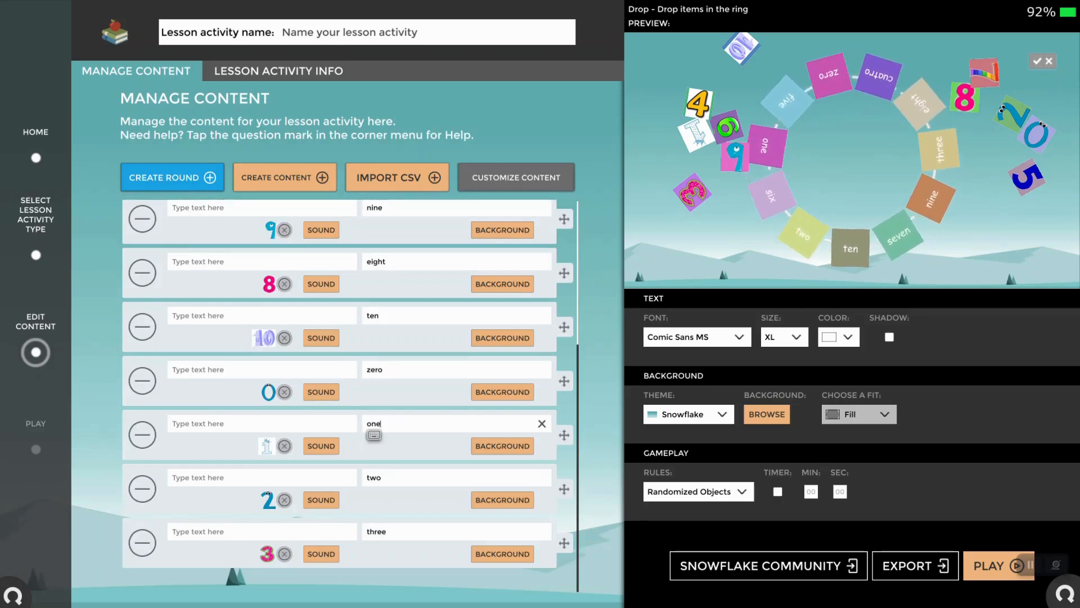
pyautogui.click(374, 435)
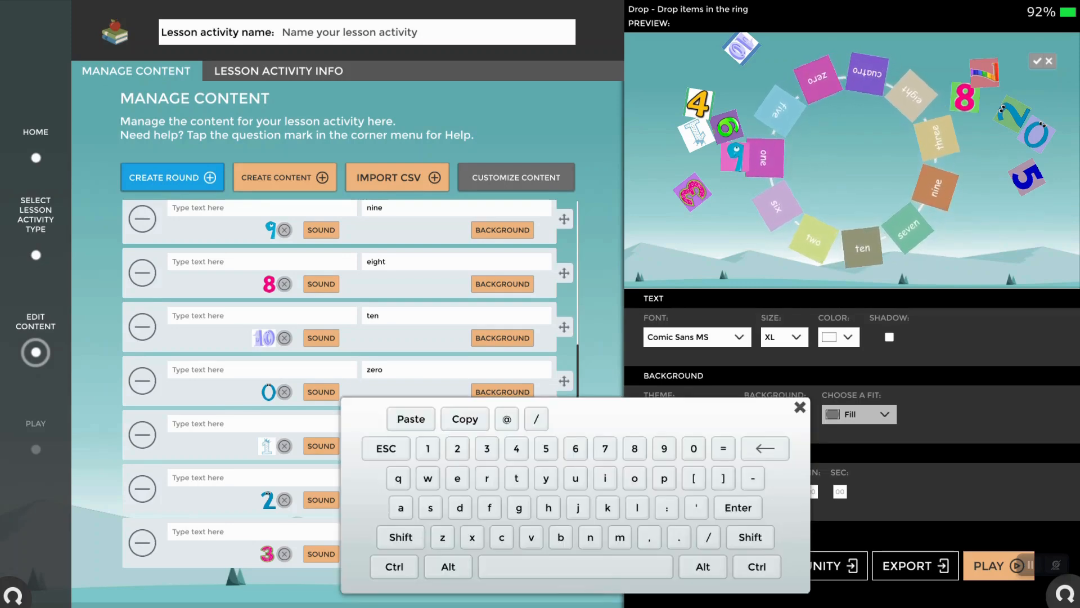
pyautogui.click(800, 407)
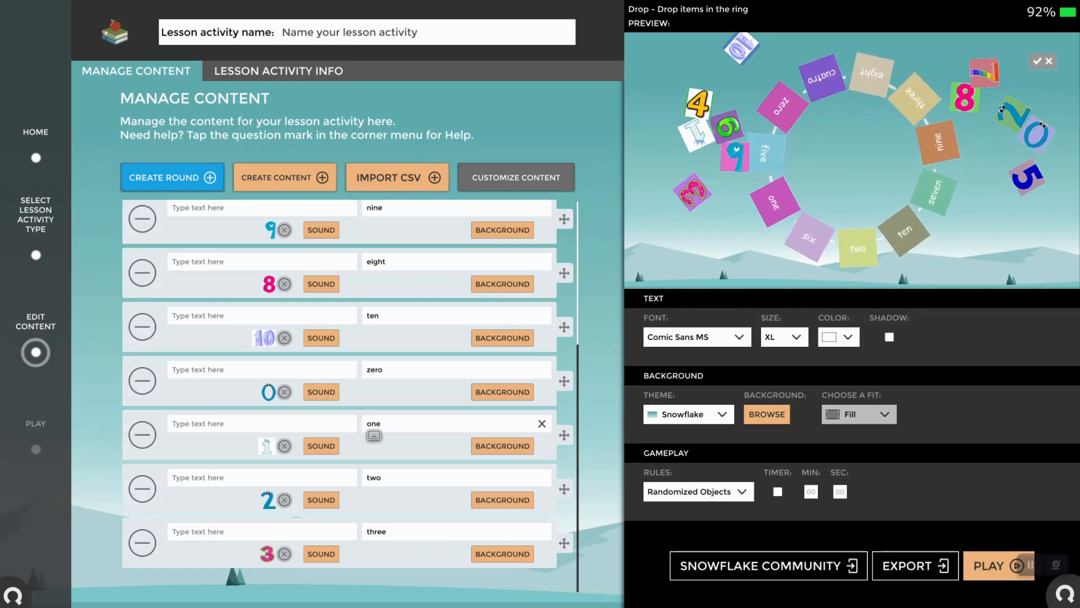
# In the lesson activity info, view the age group choices and set the language to Español.
pyautogui.click(327, 71)
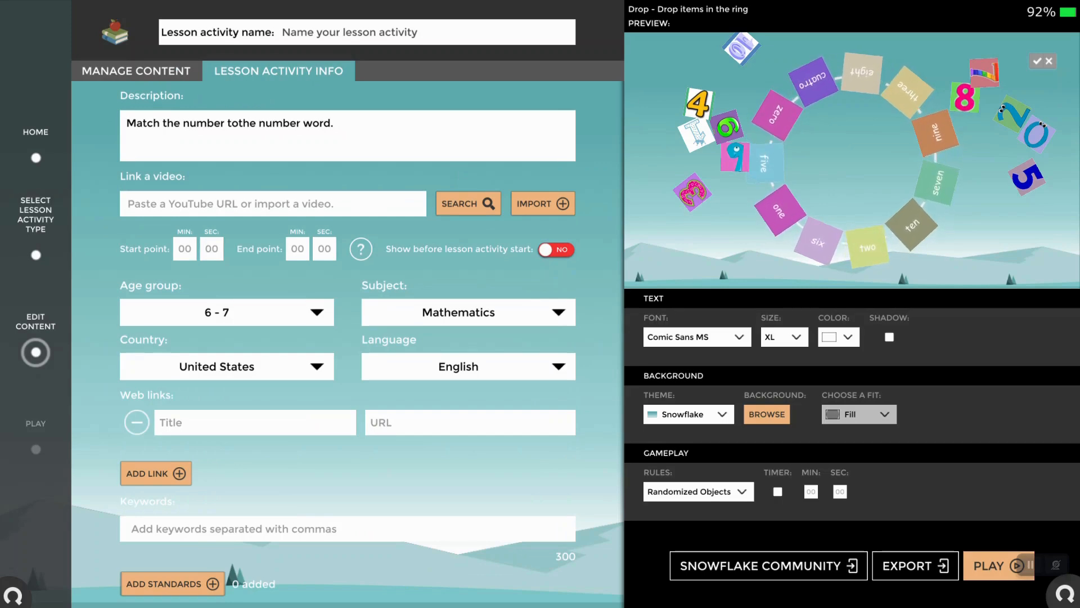
pyautogui.click(242, 123)
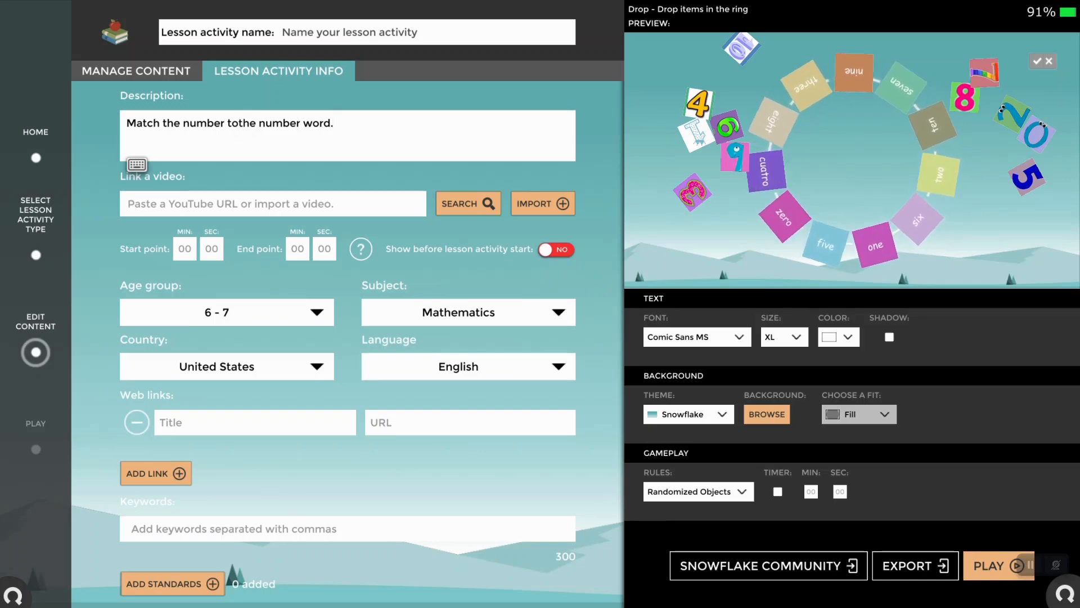
pyautogui.click(317, 312)
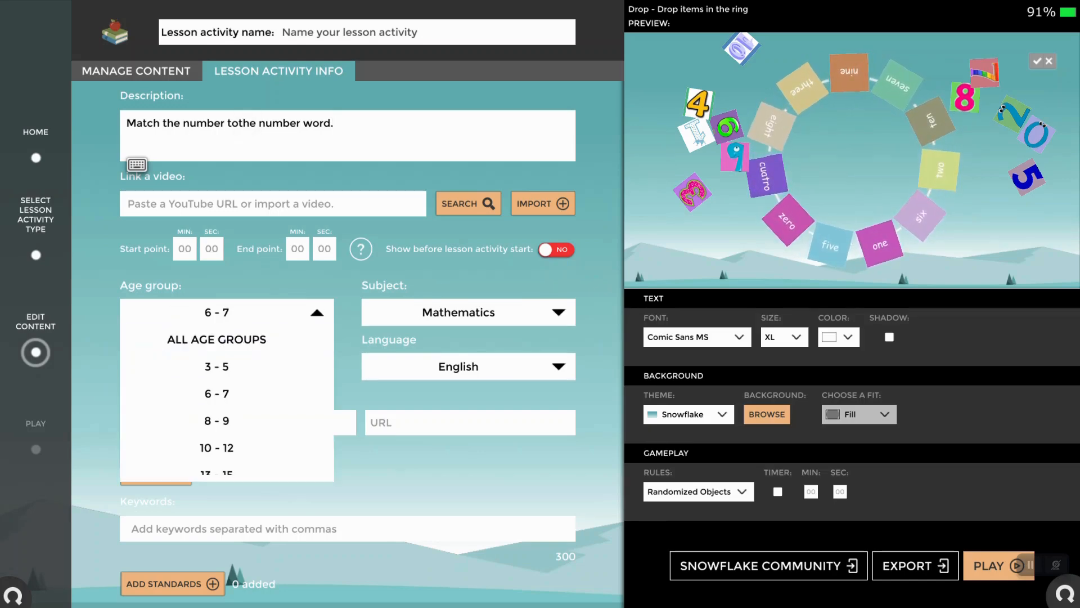
pyautogui.click(243, 123)
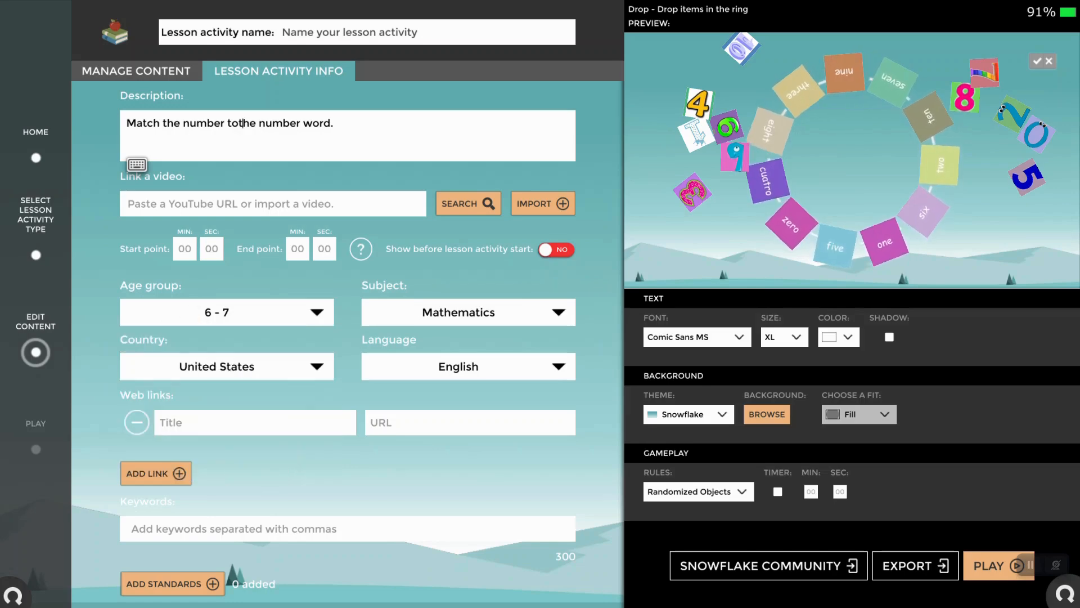
pyautogui.click(432, 366)
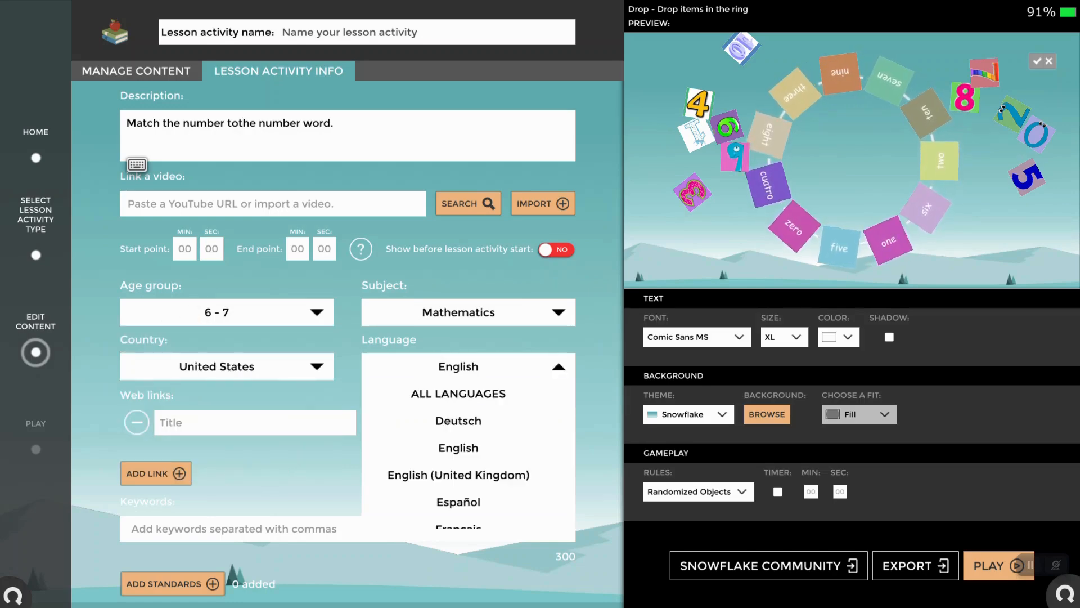
pyautogui.click(459, 502)
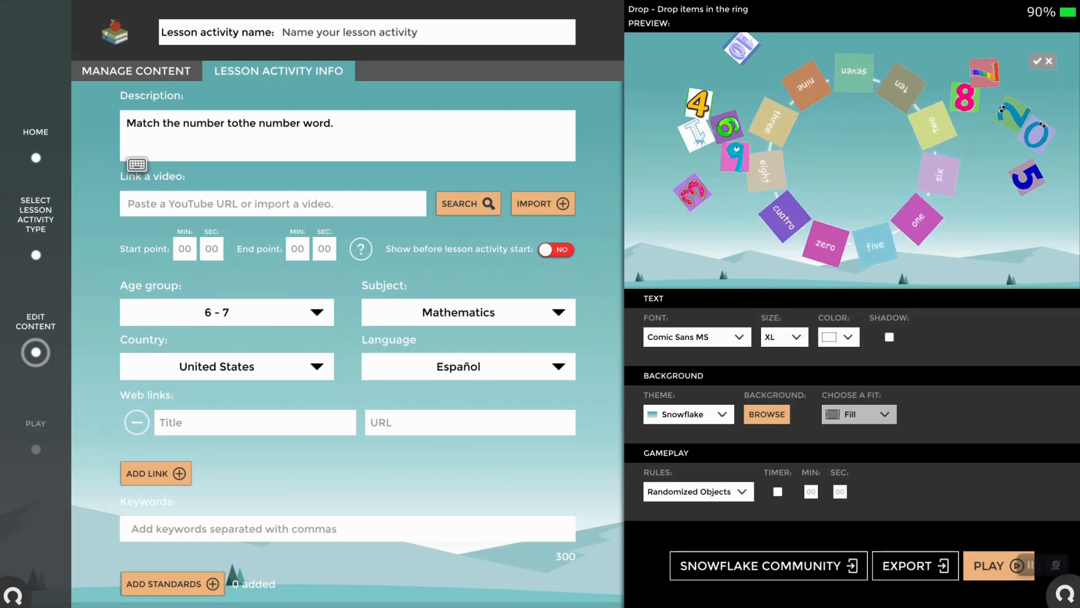
# Show the available text sizes for the lesson activity and close the list without choosing one.
pyautogui.click(242, 124)
pyautogui.click(796, 337)
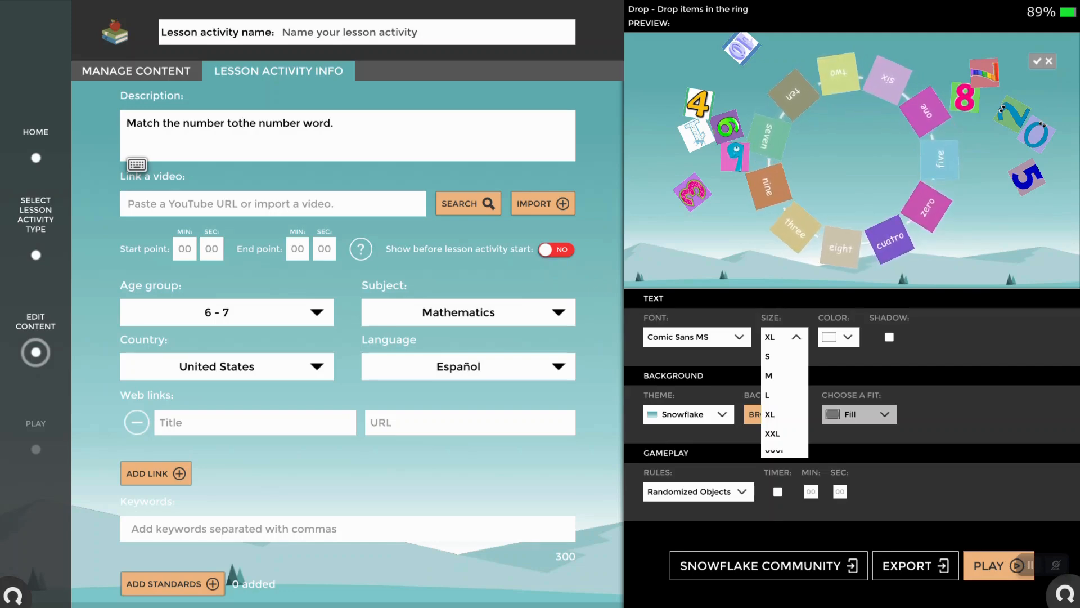
pyautogui.click(243, 123)
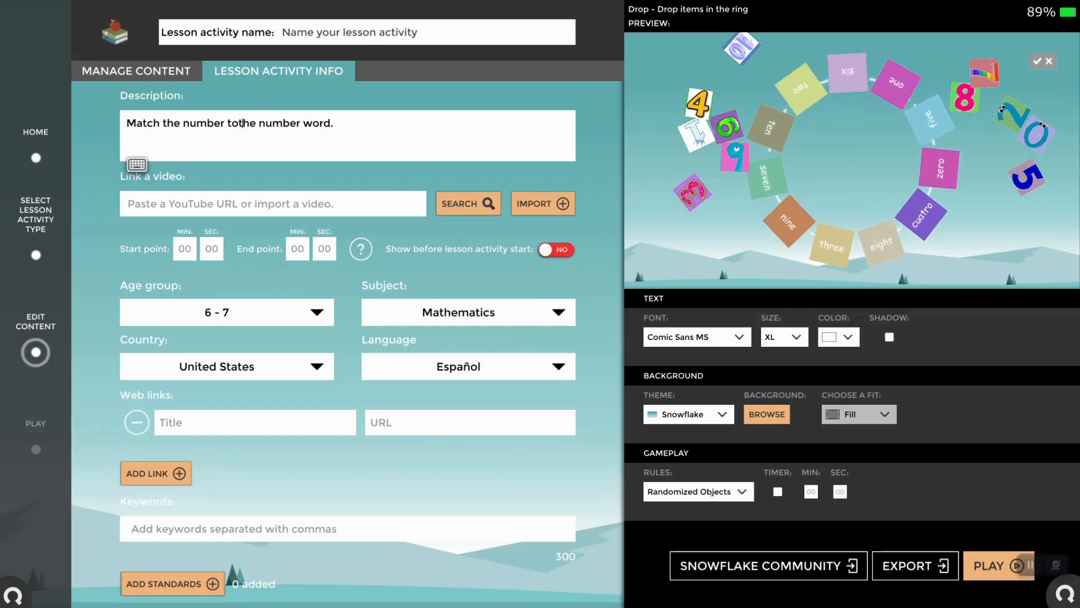
# Open the export save dialog for the lesson activity and close it without saving.
pyautogui.click(916, 565)
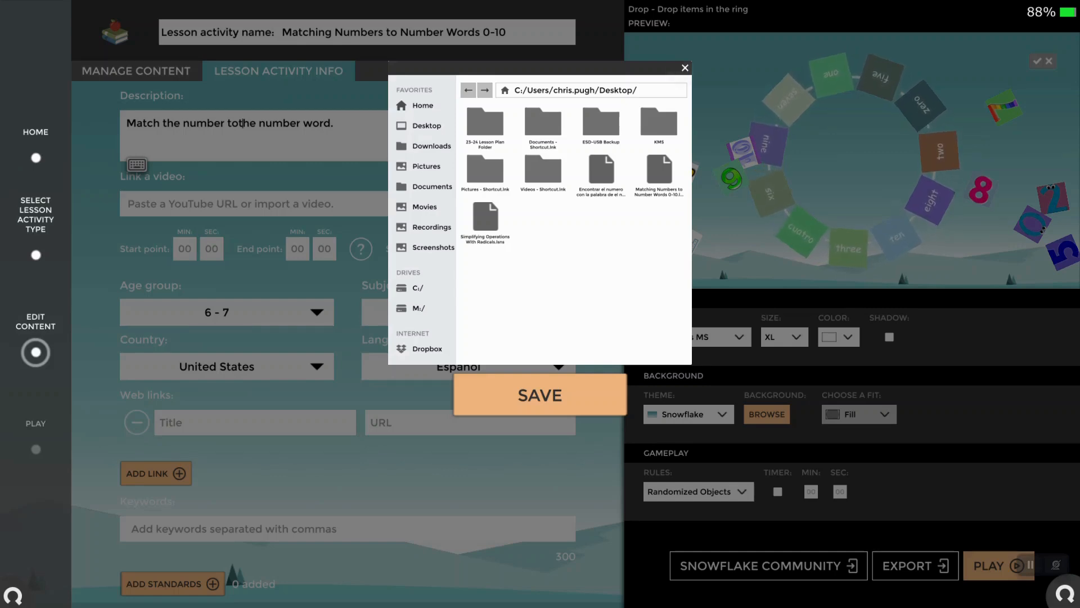
pyautogui.click(685, 68)
# Switch to the Windows desktop and select the exported file "Encontrar el numero con la palabra de el numero.lsns".
pyautogui.click(13, 595)
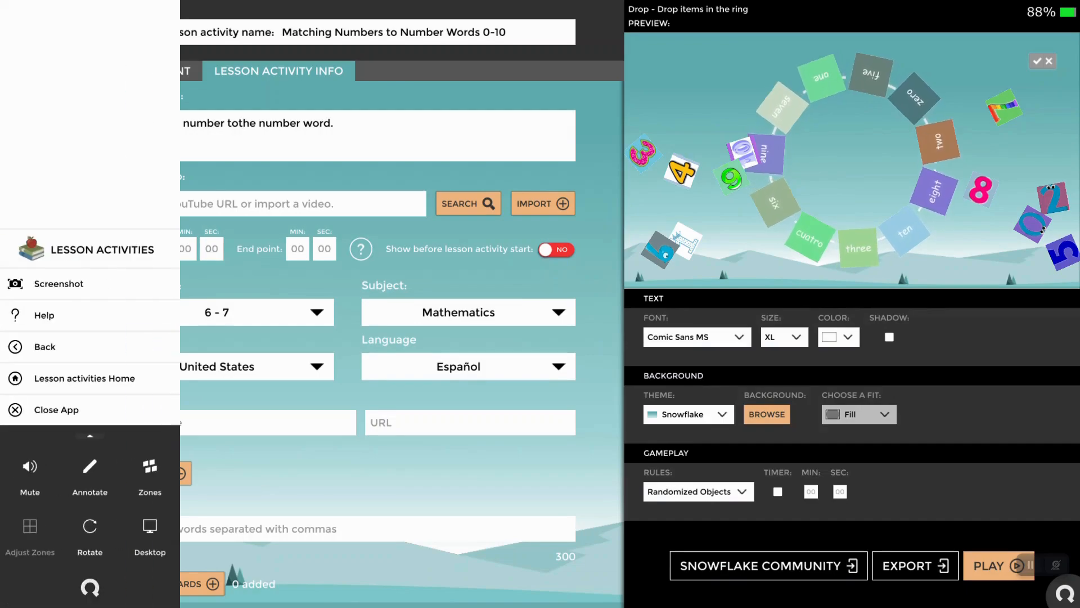
pyautogui.click(150, 537)
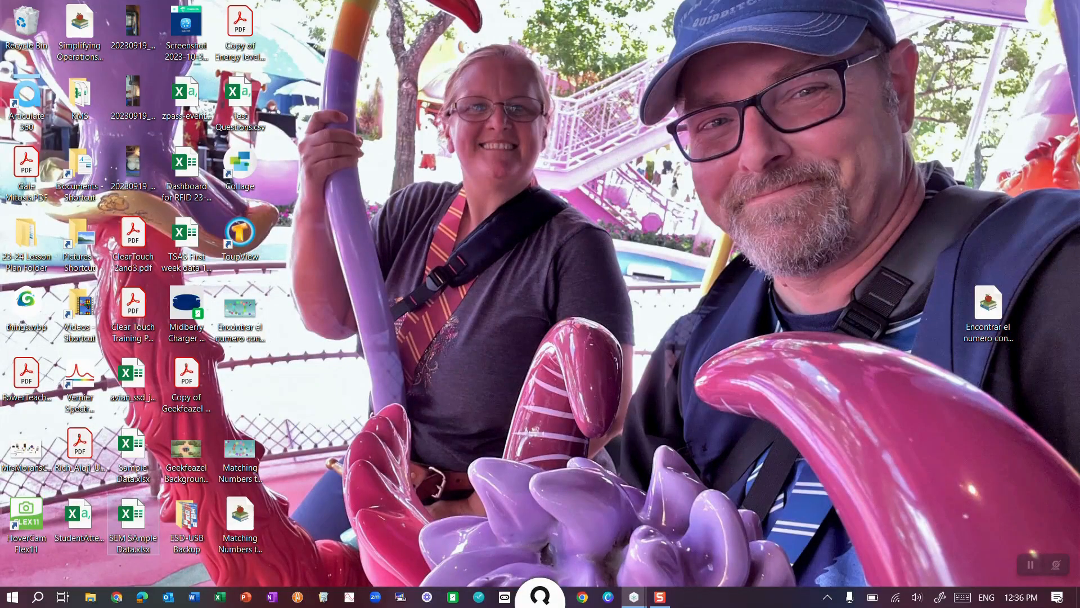
pyautogui.click(989, 309)
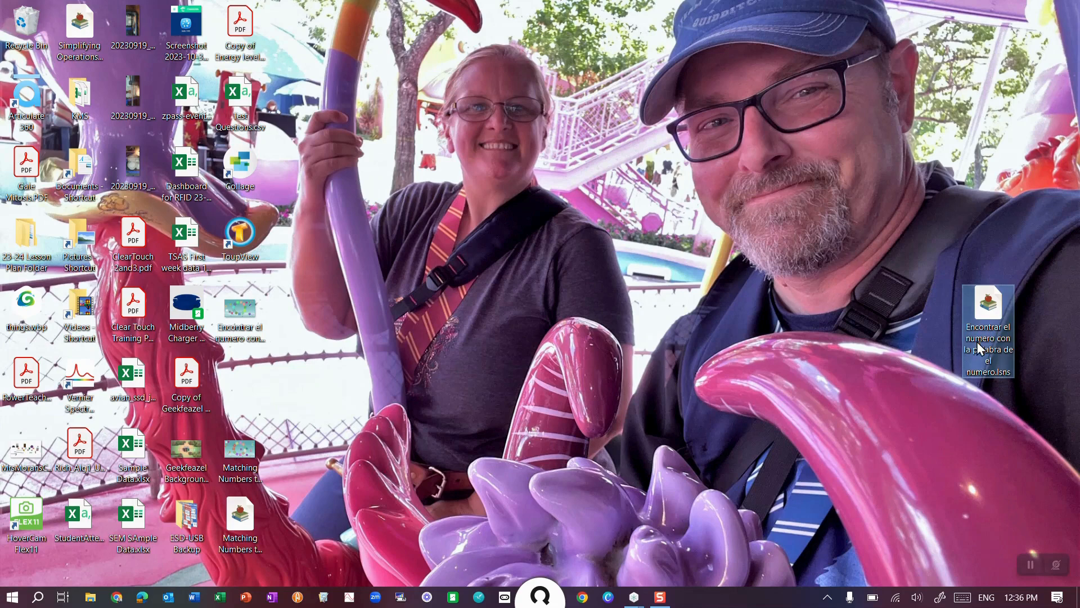
# Return to NUITEQ Snowflake from the desktop and leave the editor for the lesson activities home.
pyautogui.click(634, 600)
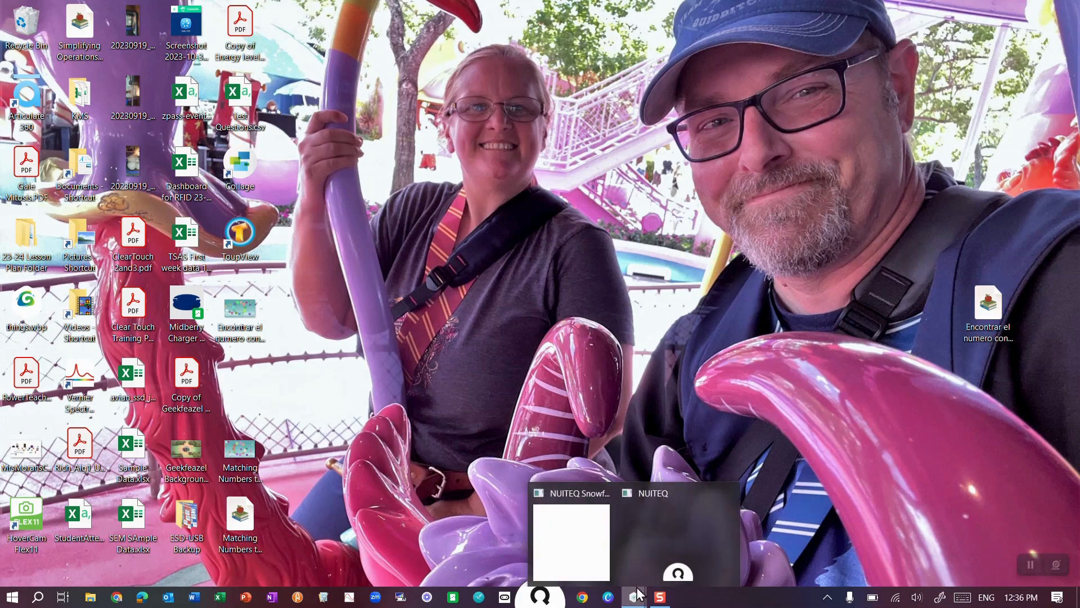
pyautogui.click(540, 594)
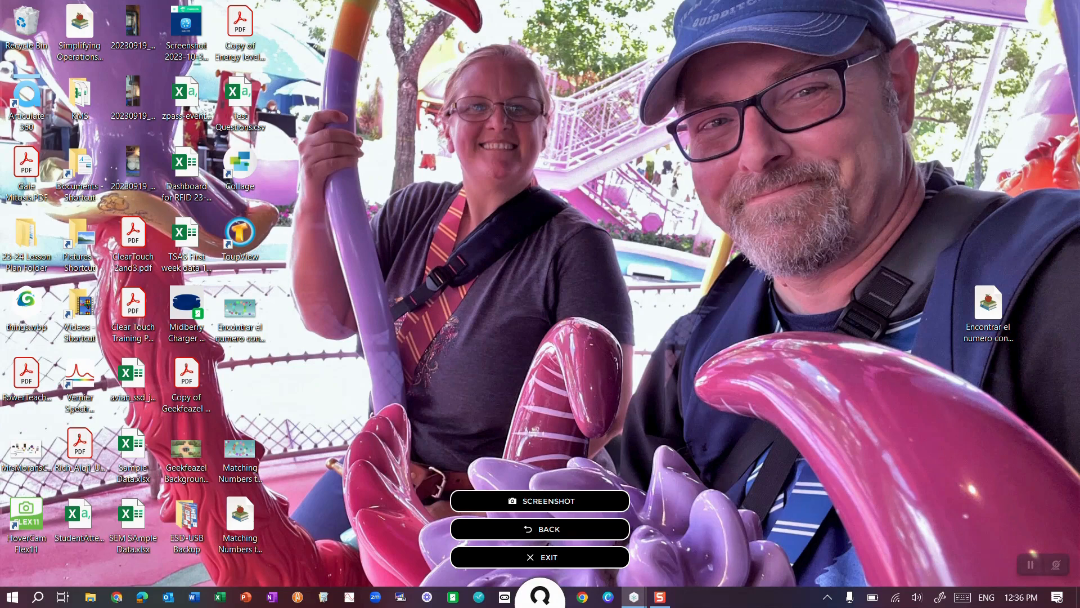
pyautogui.click(540, 529)
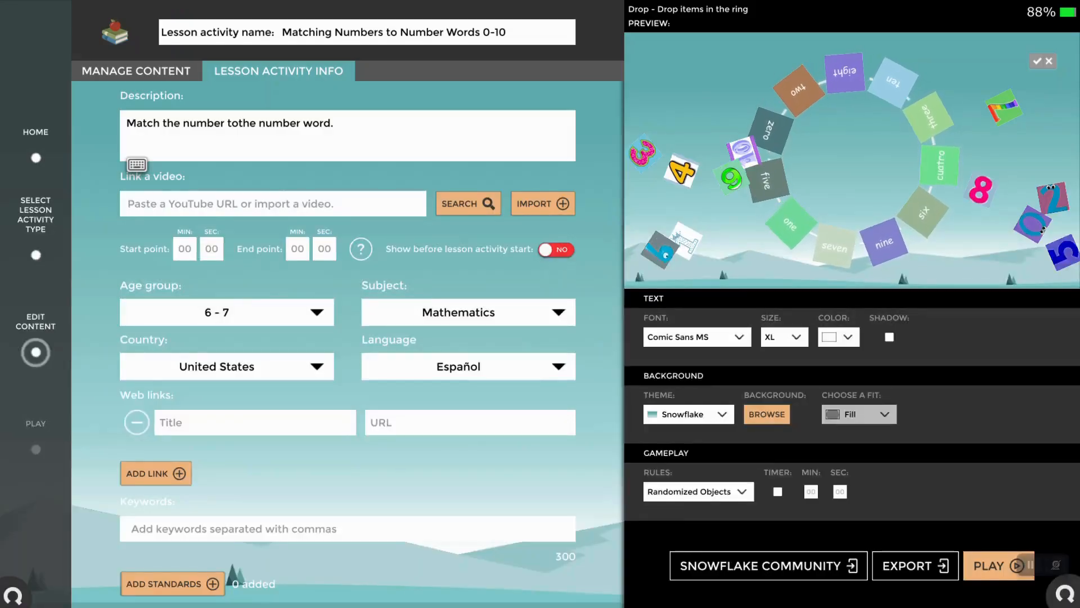
pyautogui.click(13, 595)
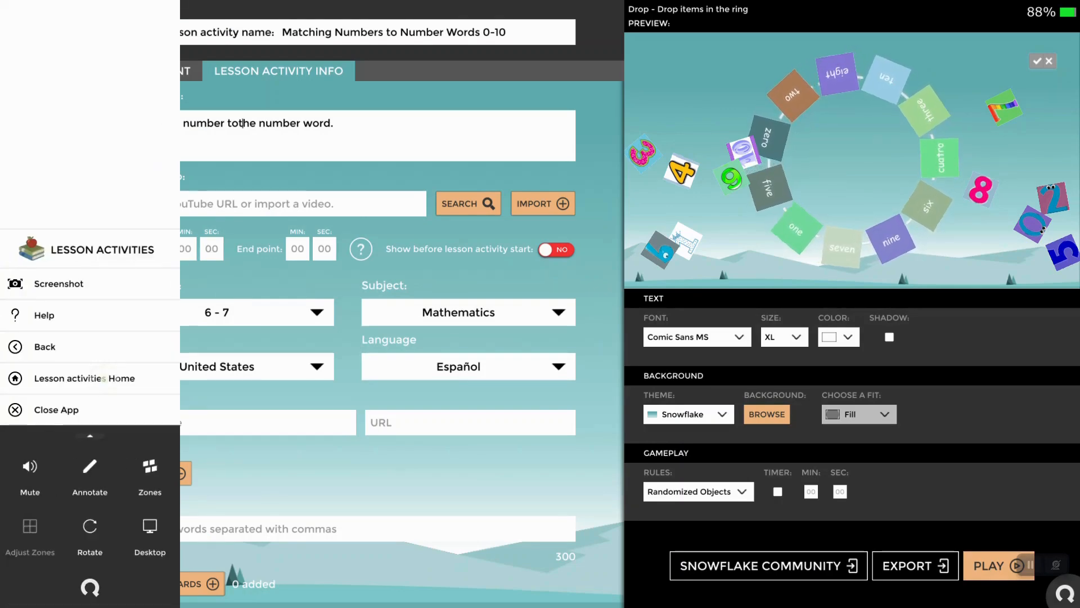
pyautogui.click(84, 378)
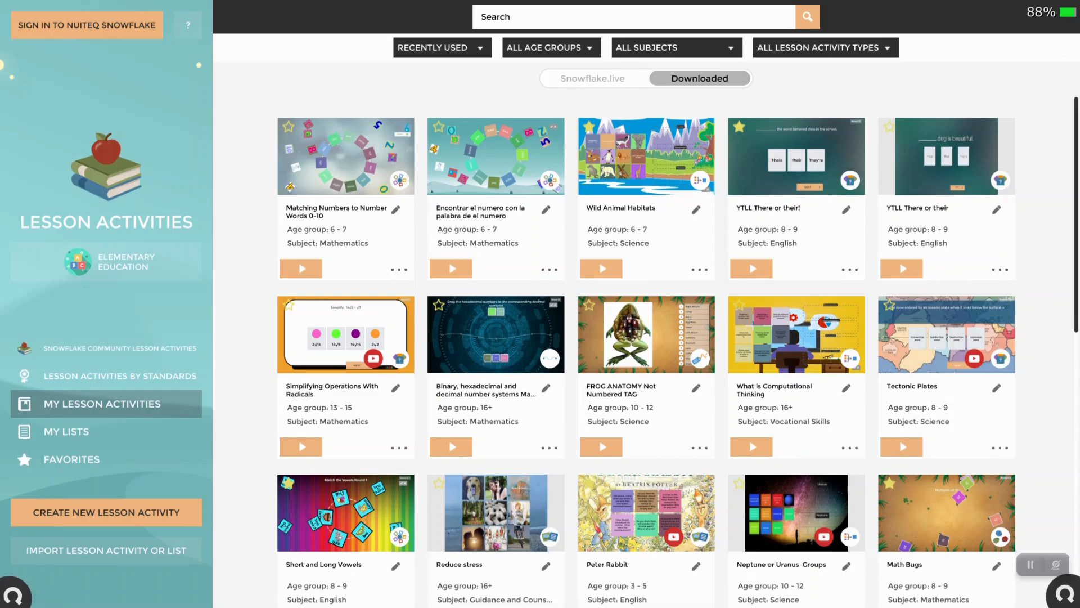
# Delete the downloaded lesson activity "Encontrar el numero con la palabra de el numero" and confirm the deletion.
pyautogui.click(549, 270)
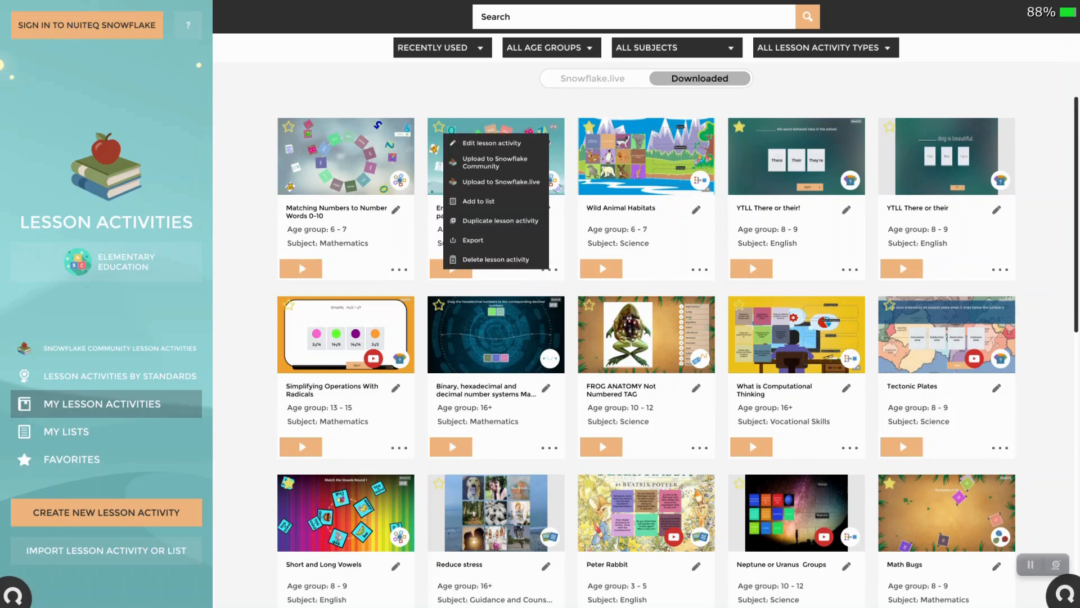
pyautogui.click(495, 260)
pyautogui.click(485, 336)
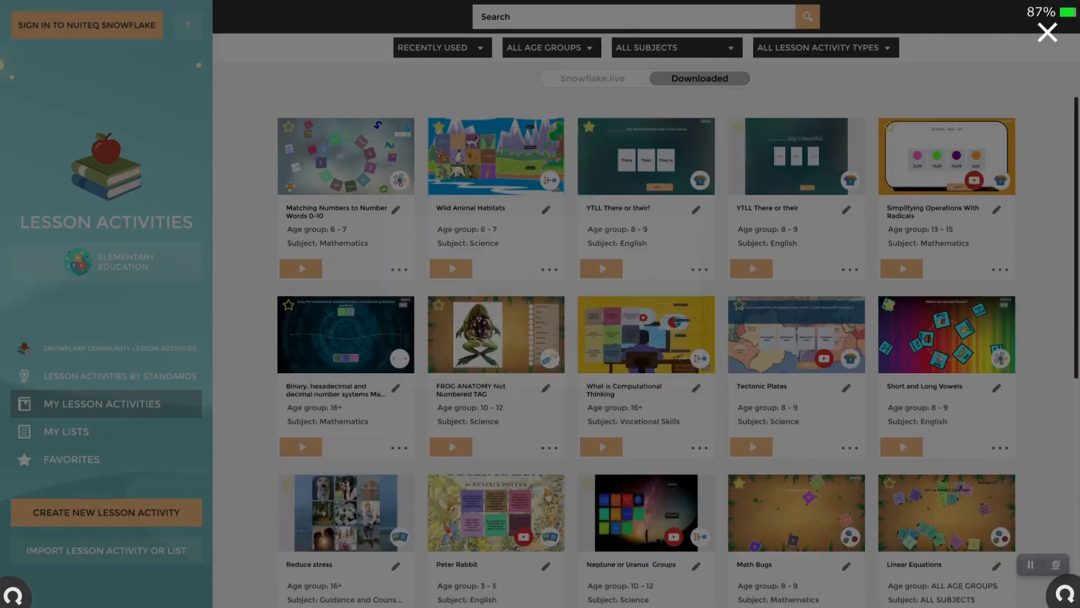
# Delete the downloaded lesson activity "Matching Numbers to Number Words 0-10" and confirm the deletion.
pyautogui.click(399, 270)
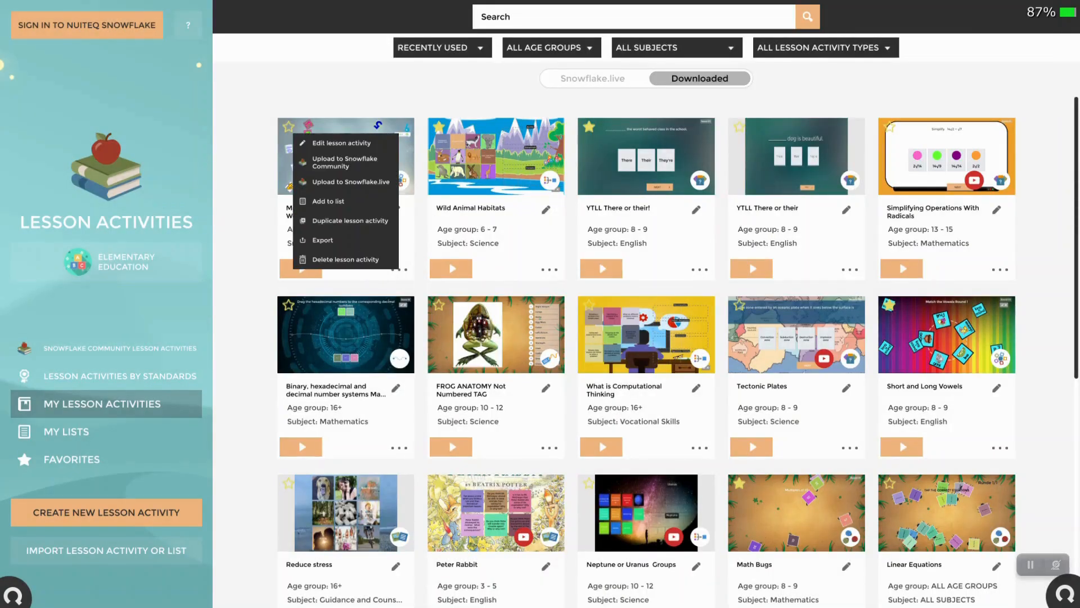
pyautogui.click(345, 258)
pyautogui.click(486, 335)
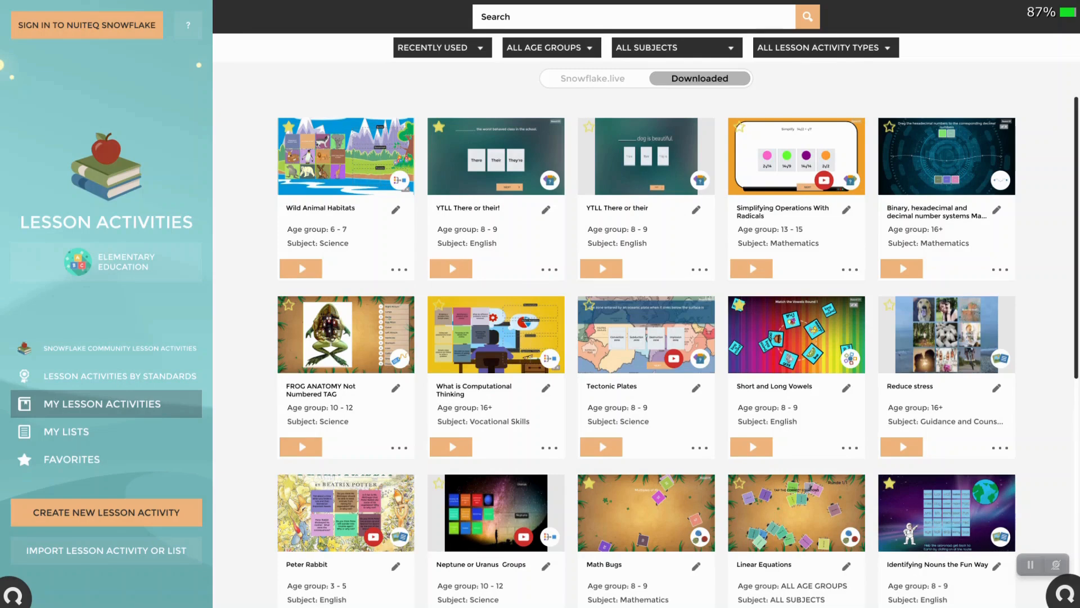
# Import the "Encontrar el numero con la palabra de el numero" lesson activity file from the Desktop folder.
pyautogui.click(106, 550)
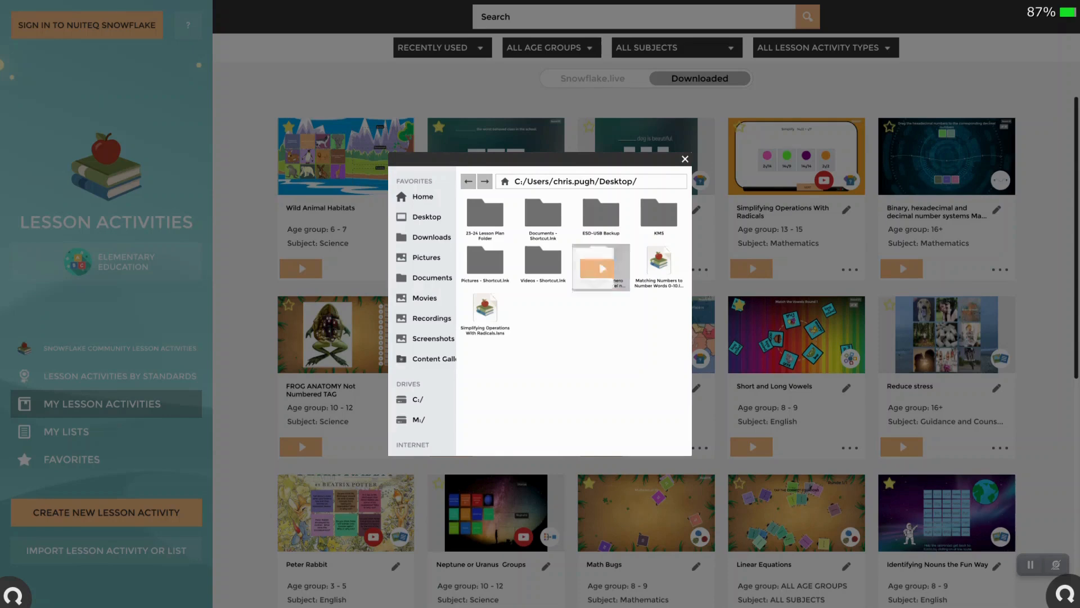
pyautogui.click(601, 263)
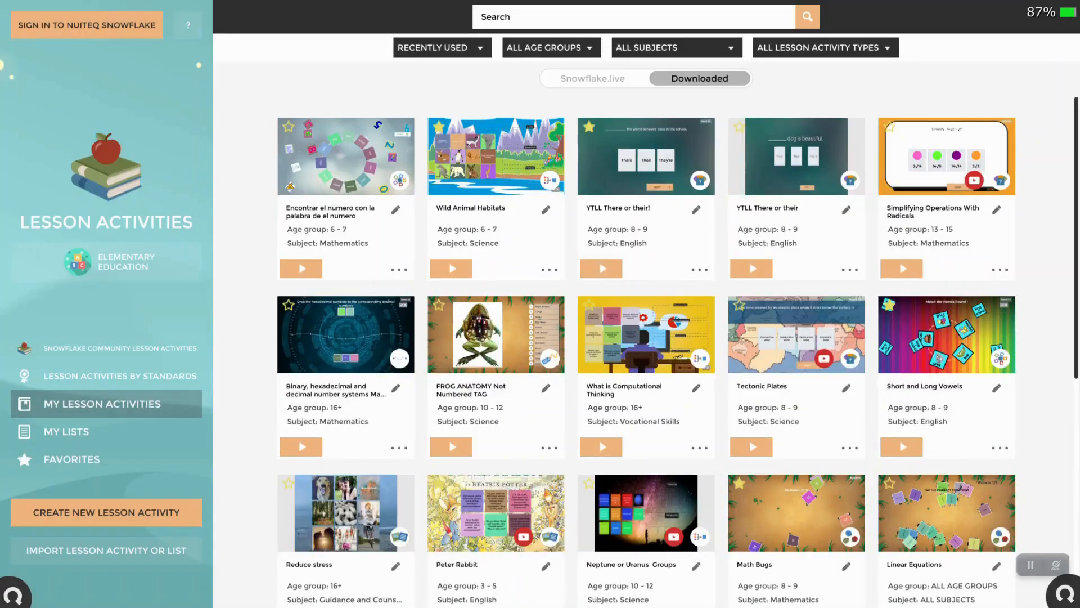